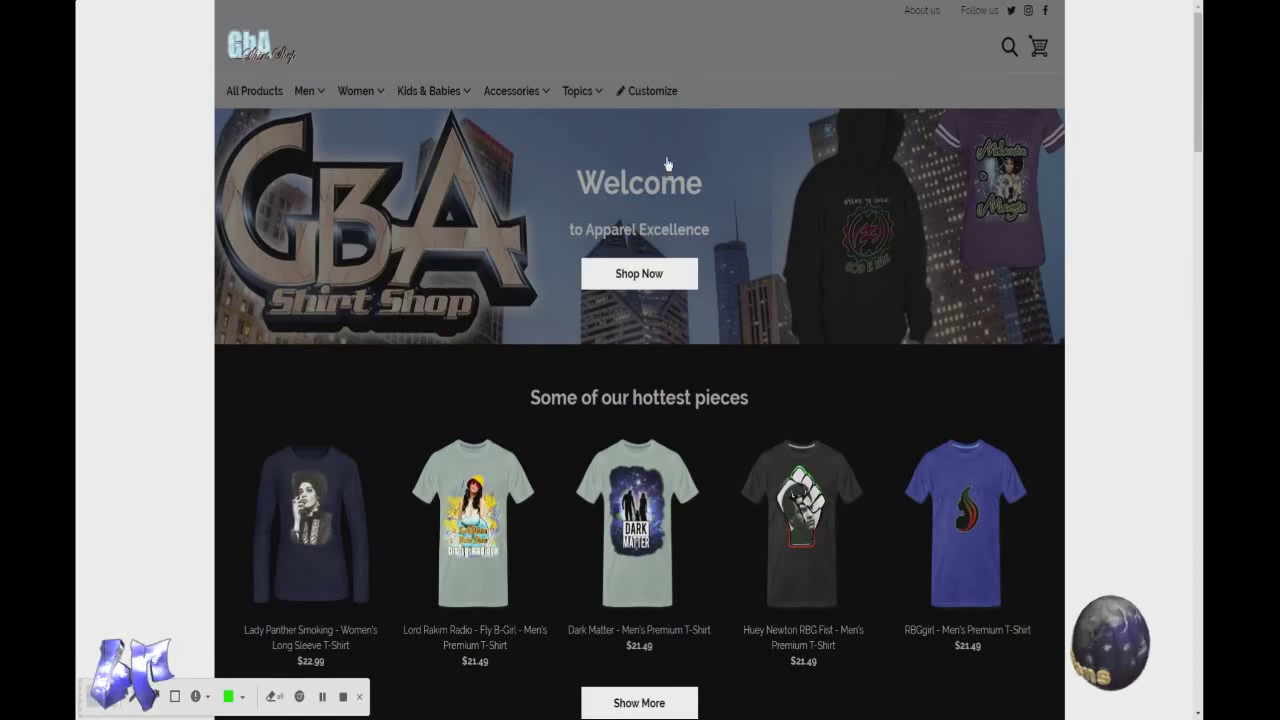
- Shrink and rotate the Lady Panther Smoking portrait, placing it top-right at X 4.93 in, Y 0.00 in
click(659, 100)
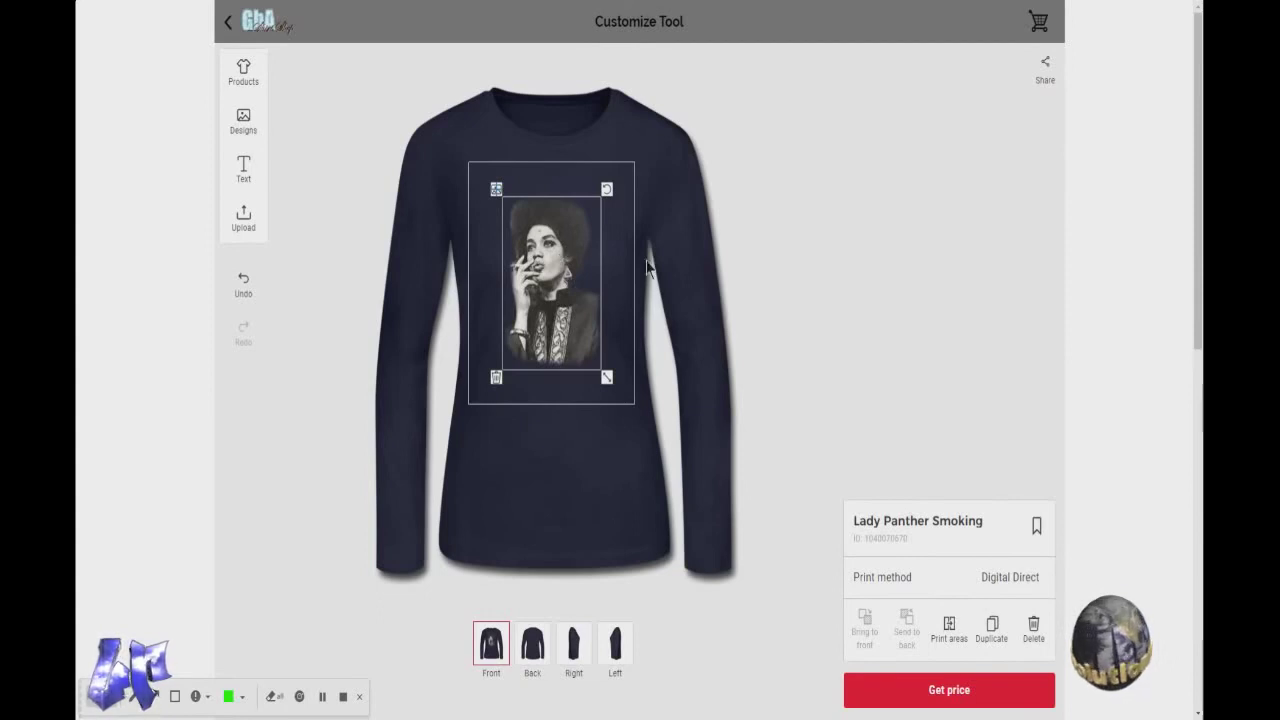
mouse_move(563, 265)
mouse_down()
mouse_move(538, 245)
mouse_move(536, 262)
mouse_move(562, 264)
mouse_move(532, 262)
mouse_move(562, 262)
mouse_move(562, 281)
mouse_move(597, 264)
mouse_move(564, 262)
mouse_up()
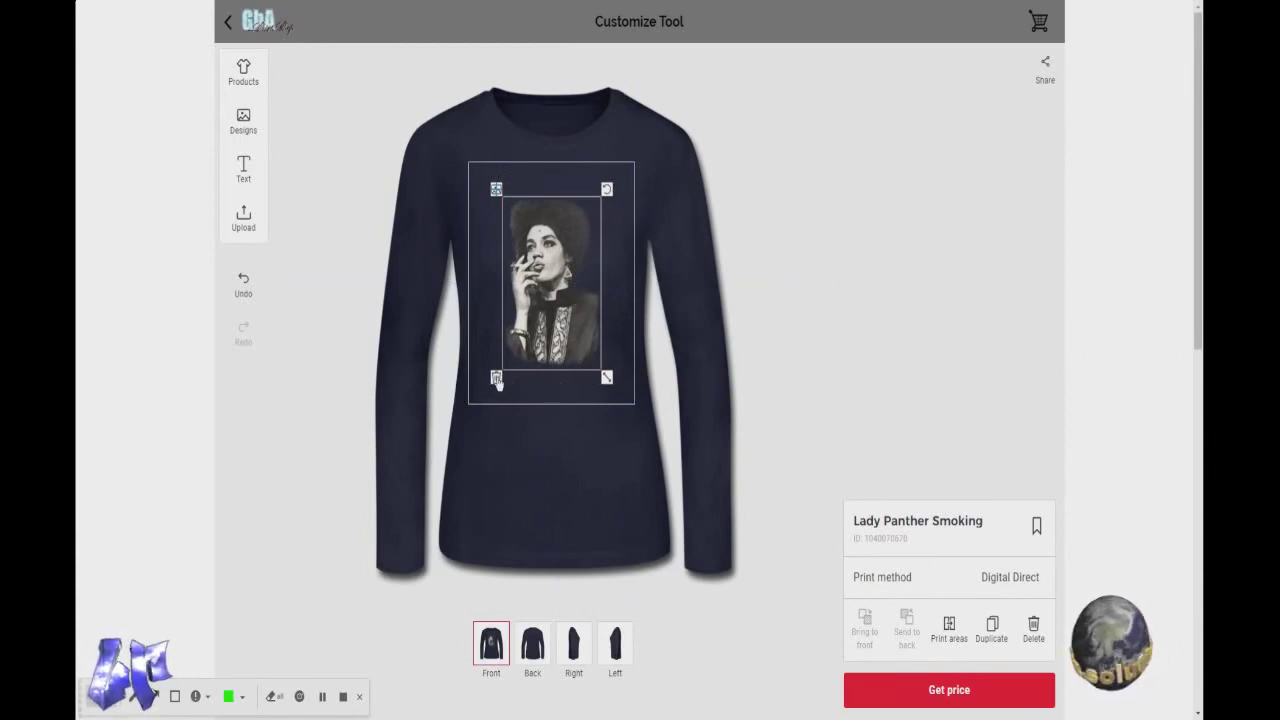
mouse_move(606, 377)
mouse_down()
mouse_move(626, 411)
mouse_move(567, 300)
mouse_move(598, 358)
mouse_up()
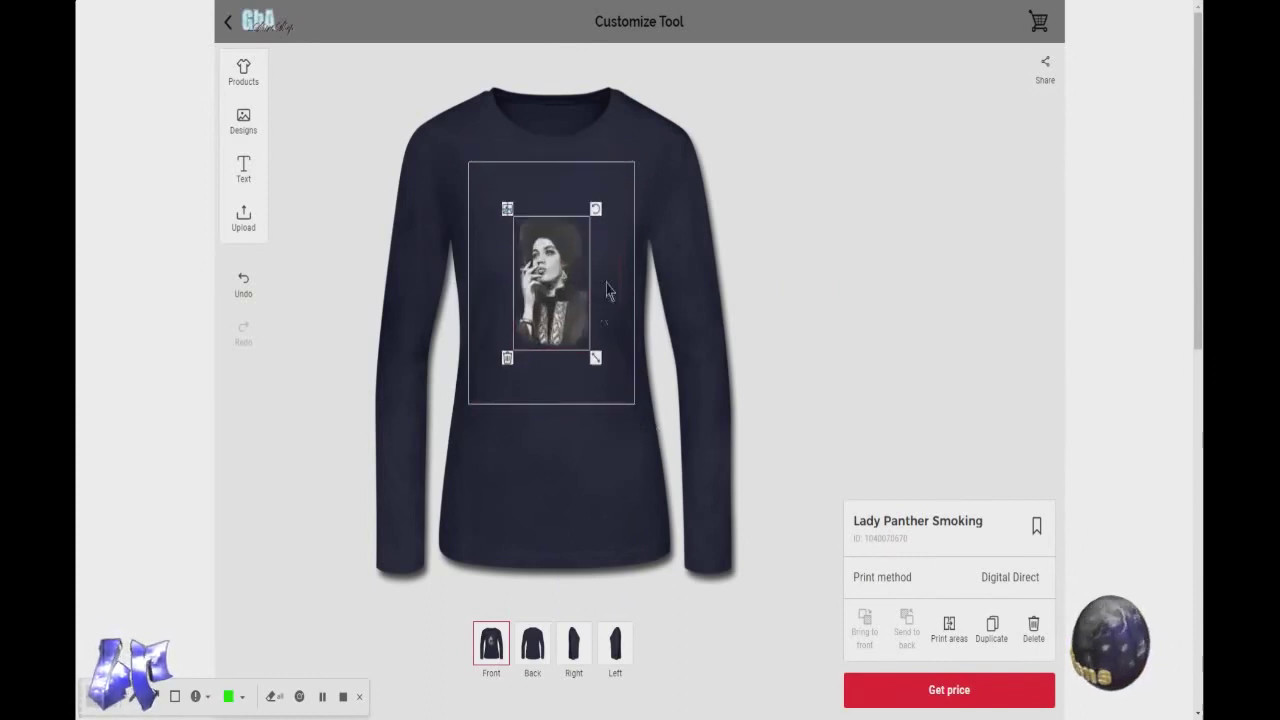
mouse_move(596, 210)
mouse_down()
mouse_move(625, 240)
mouse_move(626, 266)
mouse_move(596, 226)
mouse_up()
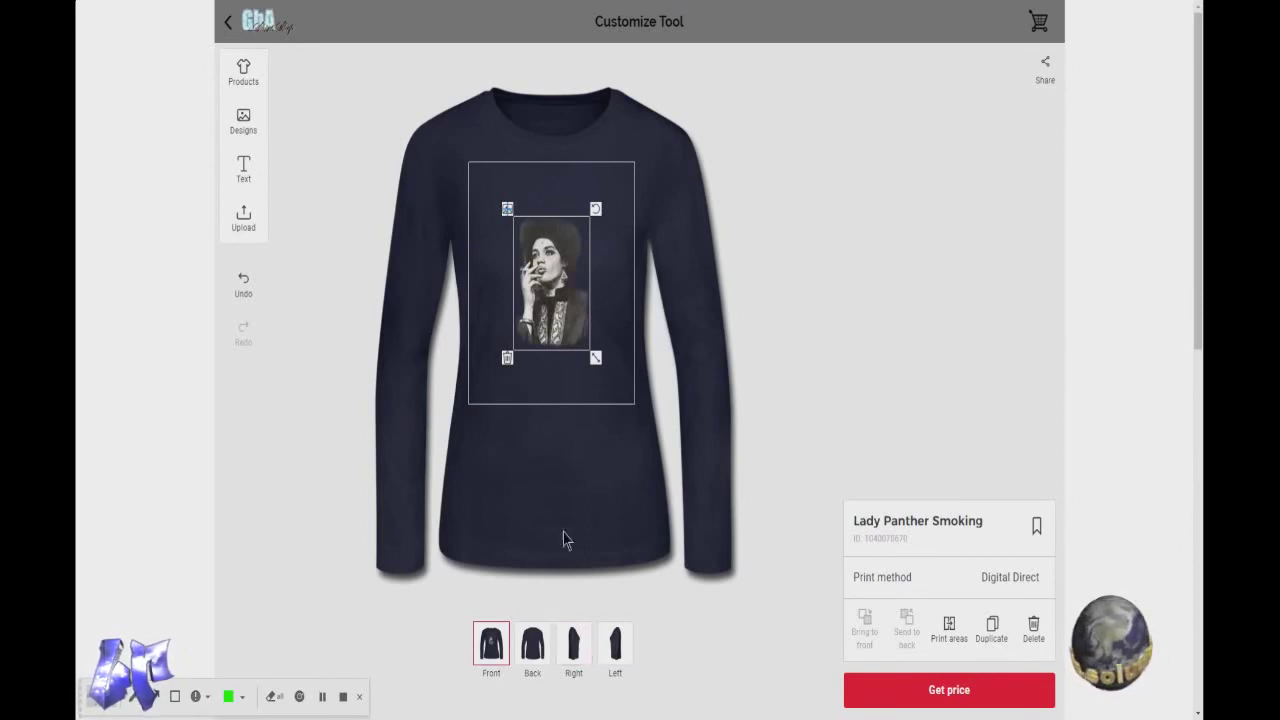
drag(561, 295, 599, 246)
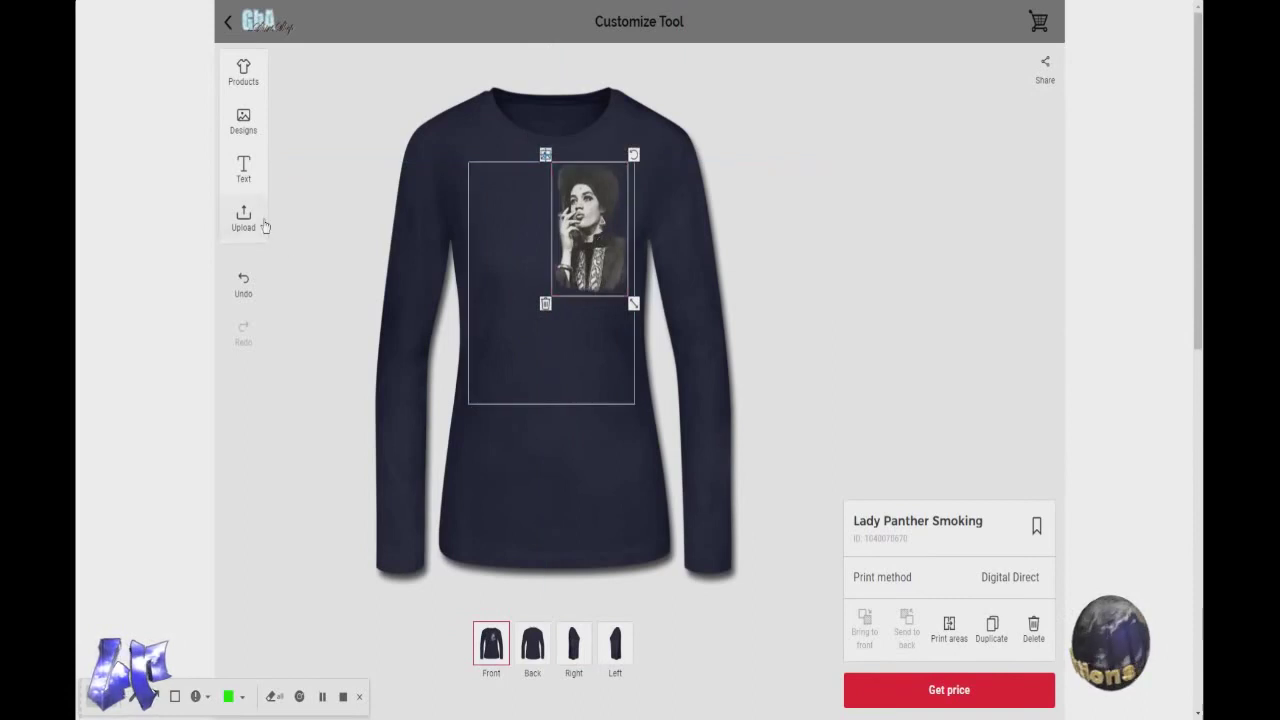
- Add the red Africa design, shrink it, and place it at upper left beside the portrait
click(246, 124)
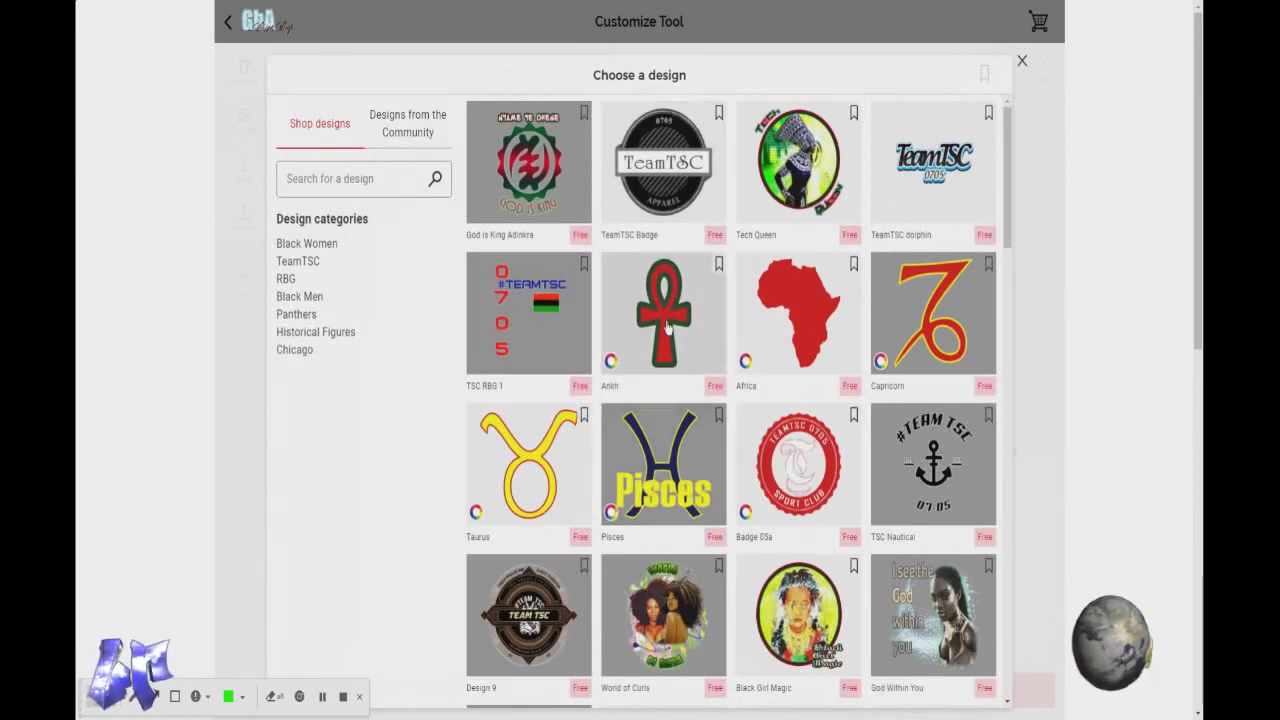
click(810, 312)
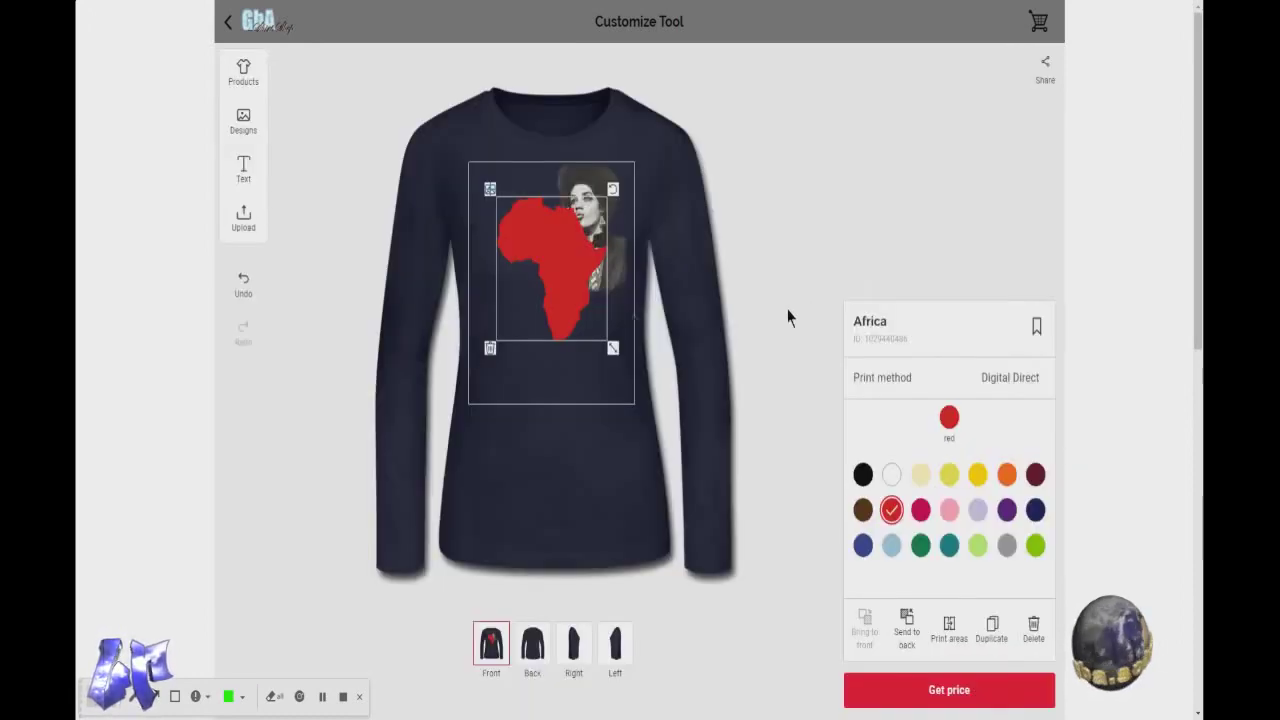
drag(551, 313, 524, 378)
drag(585, 412, 558, 376)
drag(527, 332, 514, 255)
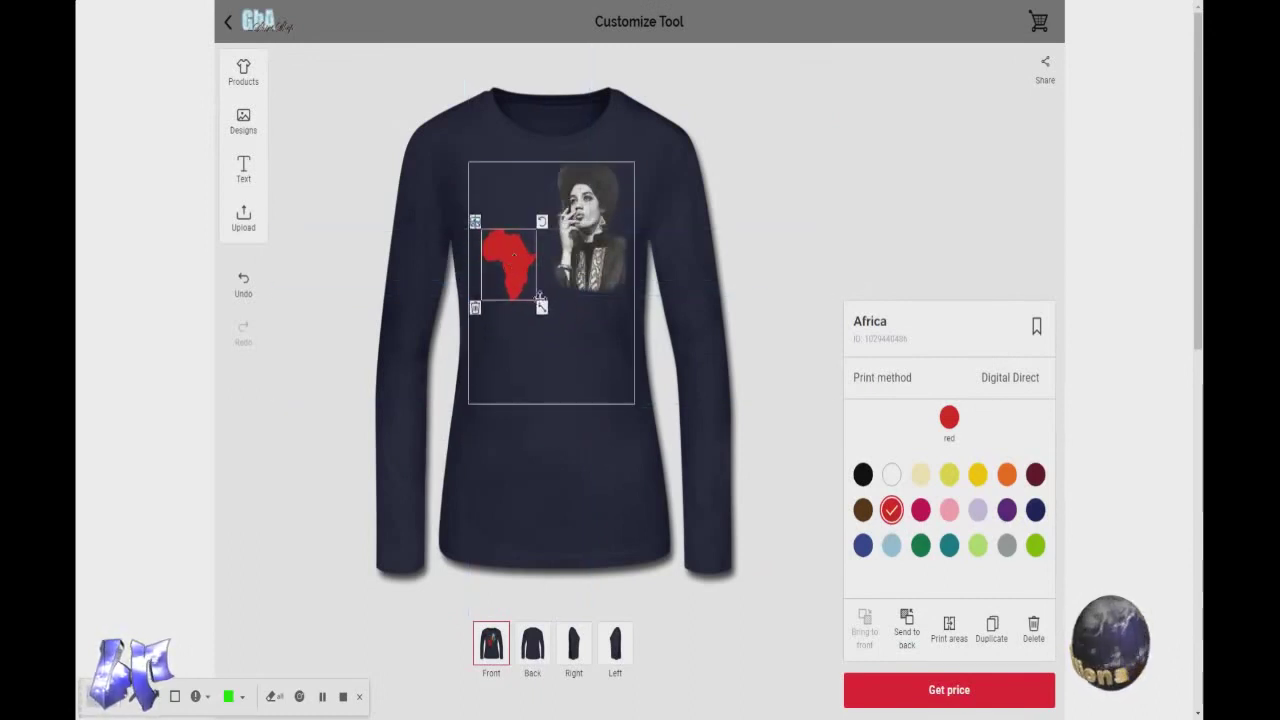
- Recolour the Africa design apple green after trying pink, purple, maroon and navy
click(949, 511)
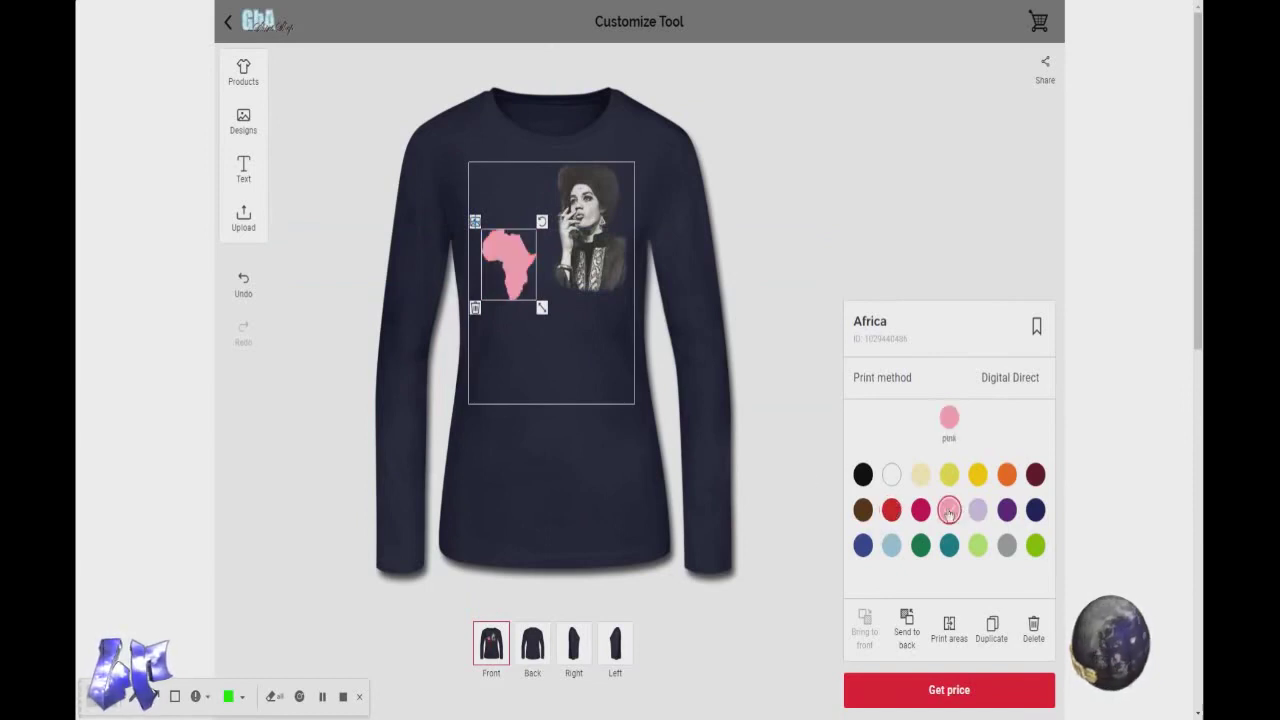
click(1008, 512)
click(1035, 477)
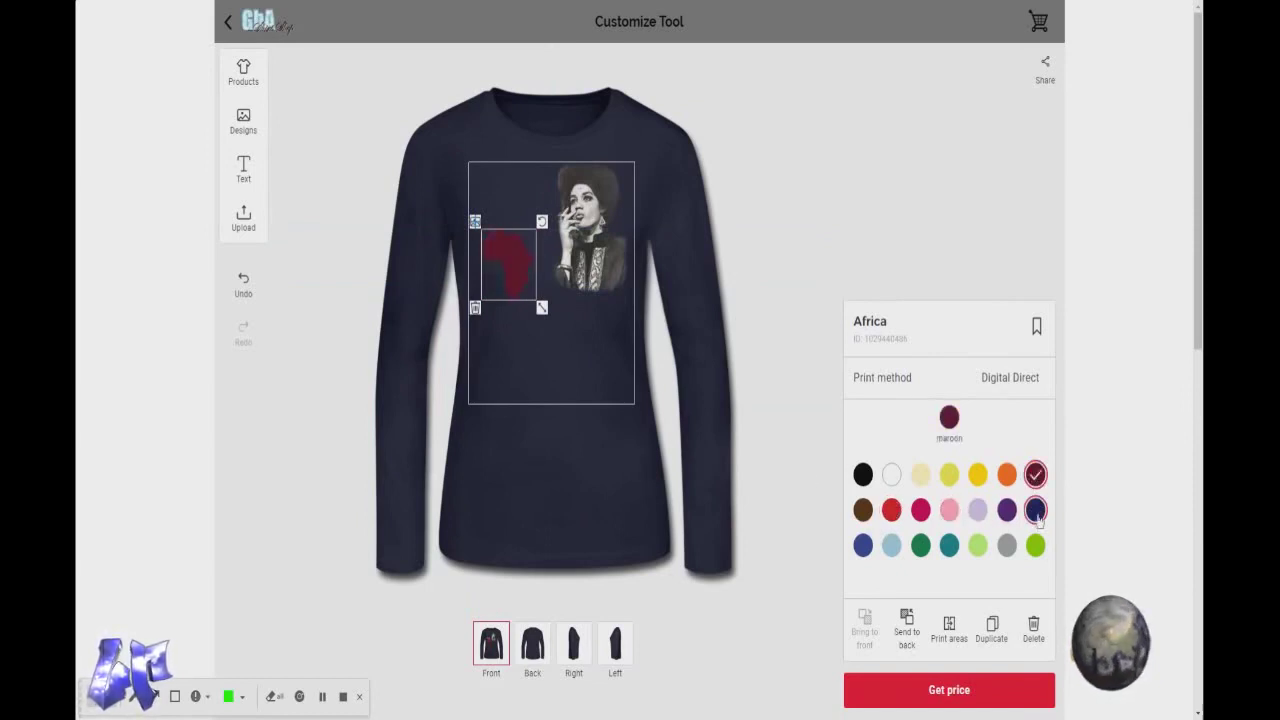
click(1036, 514)
click(1036, 546)
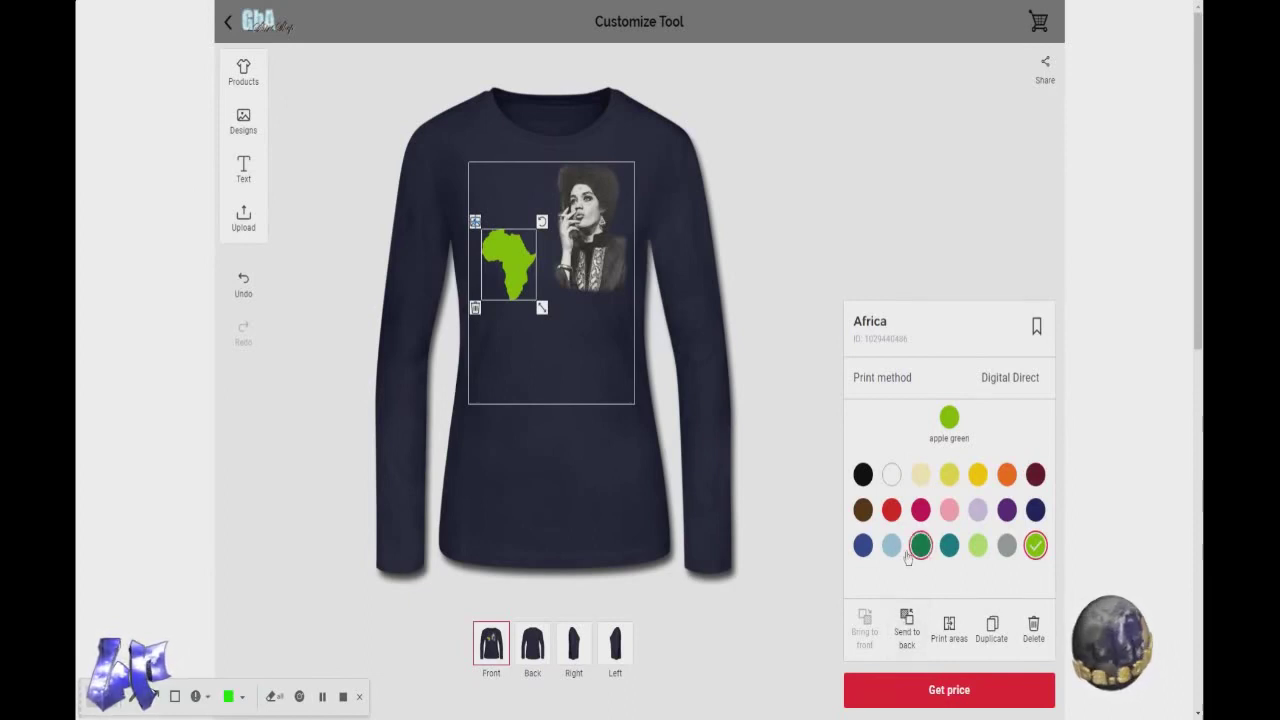
- Move the Africa design onto the portrait and layer it behind the portrait
drag(506, 252, 557, 253)
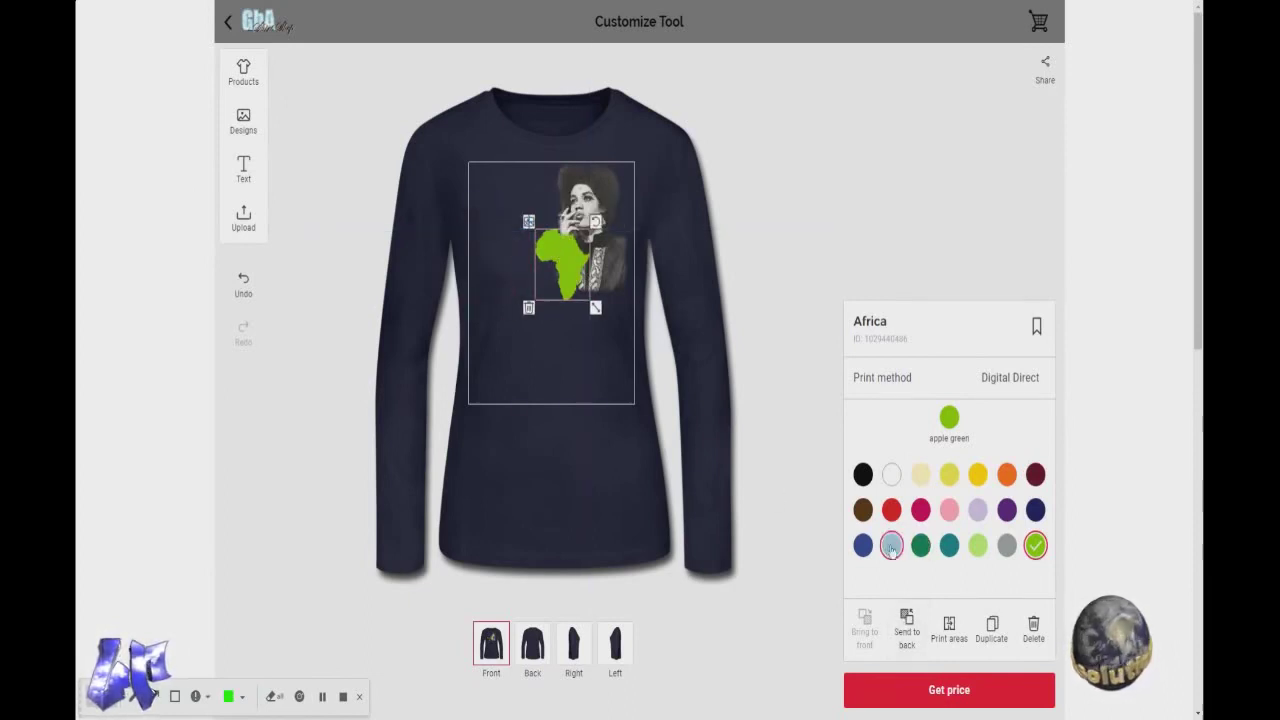
click(912, 628)
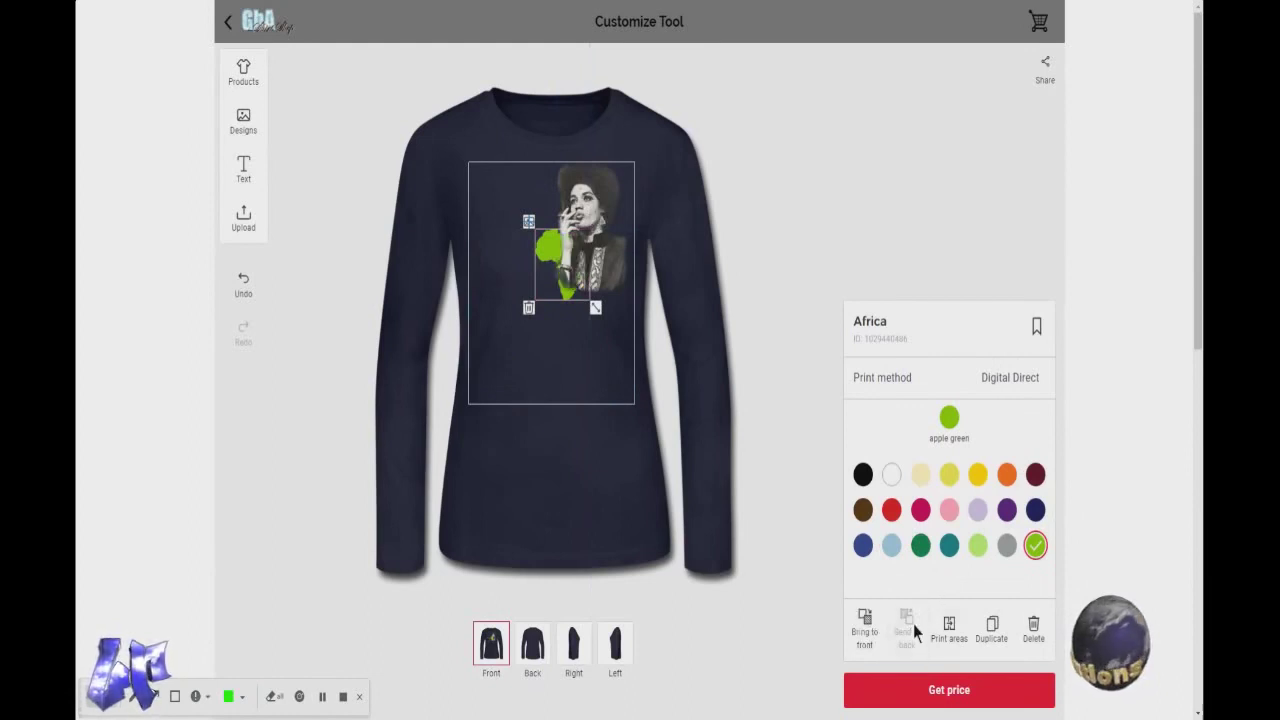
click(866, 628)
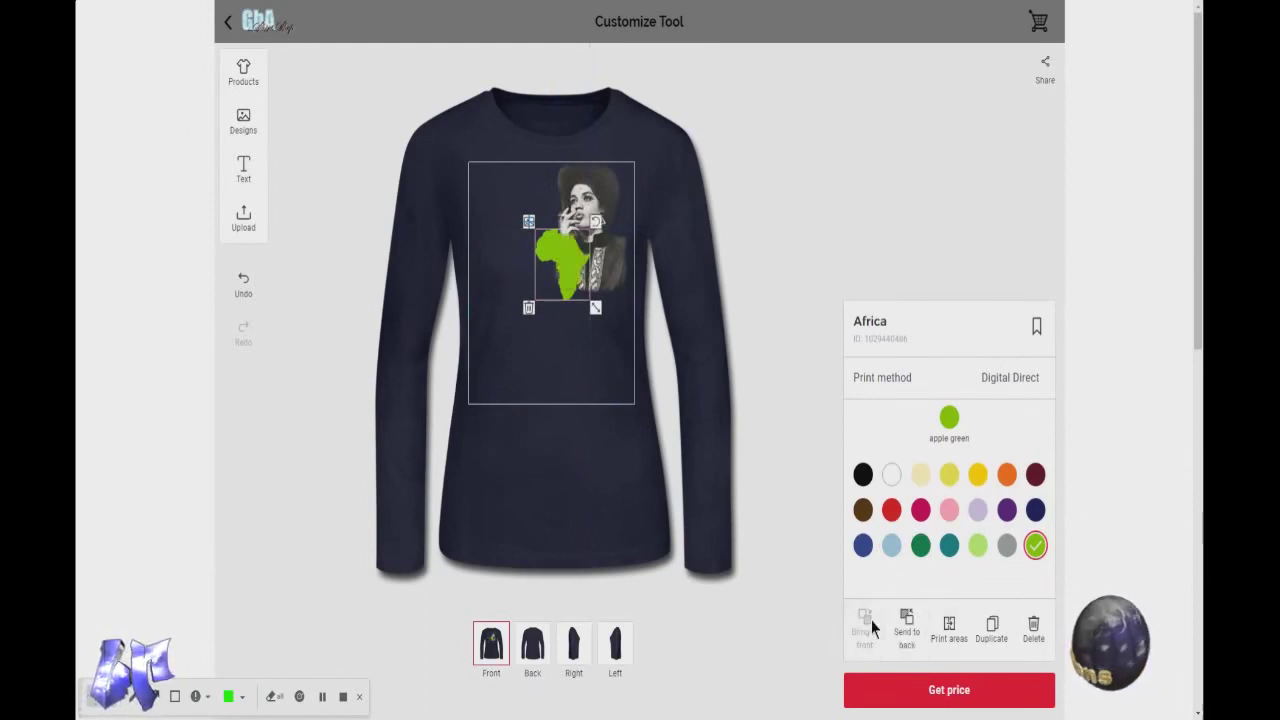
click(906, 628)
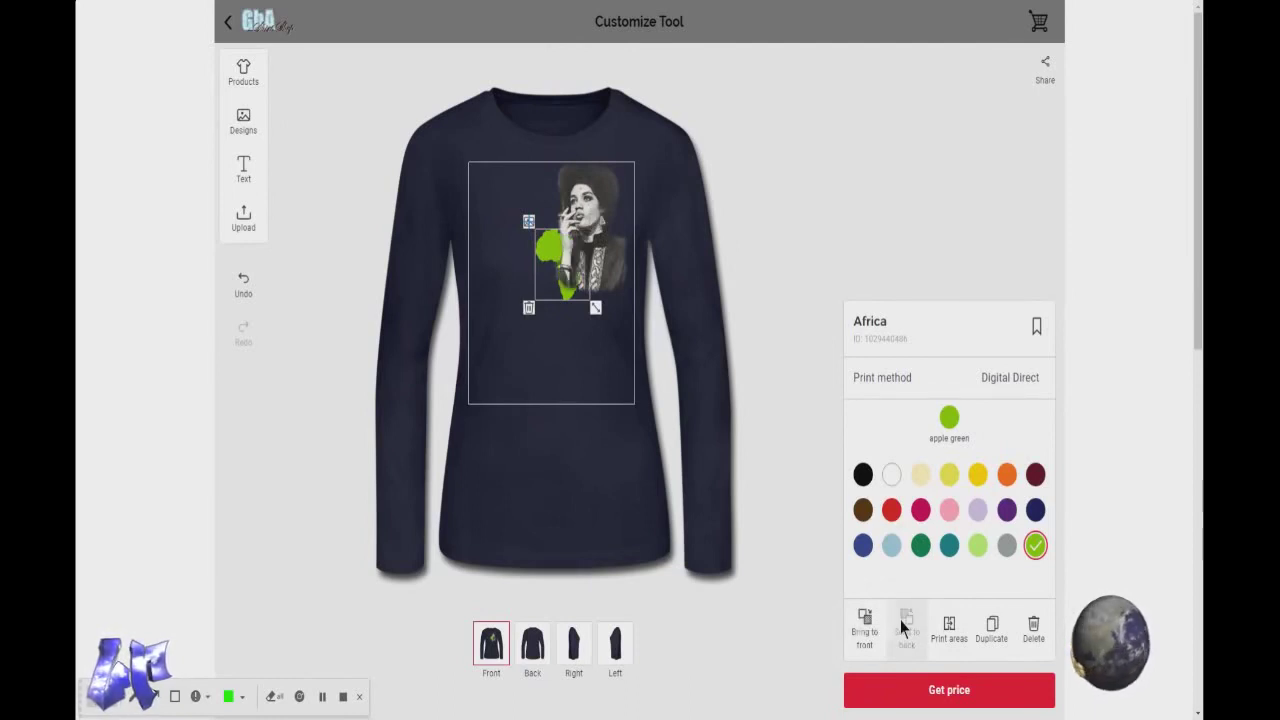
click(862, 627)
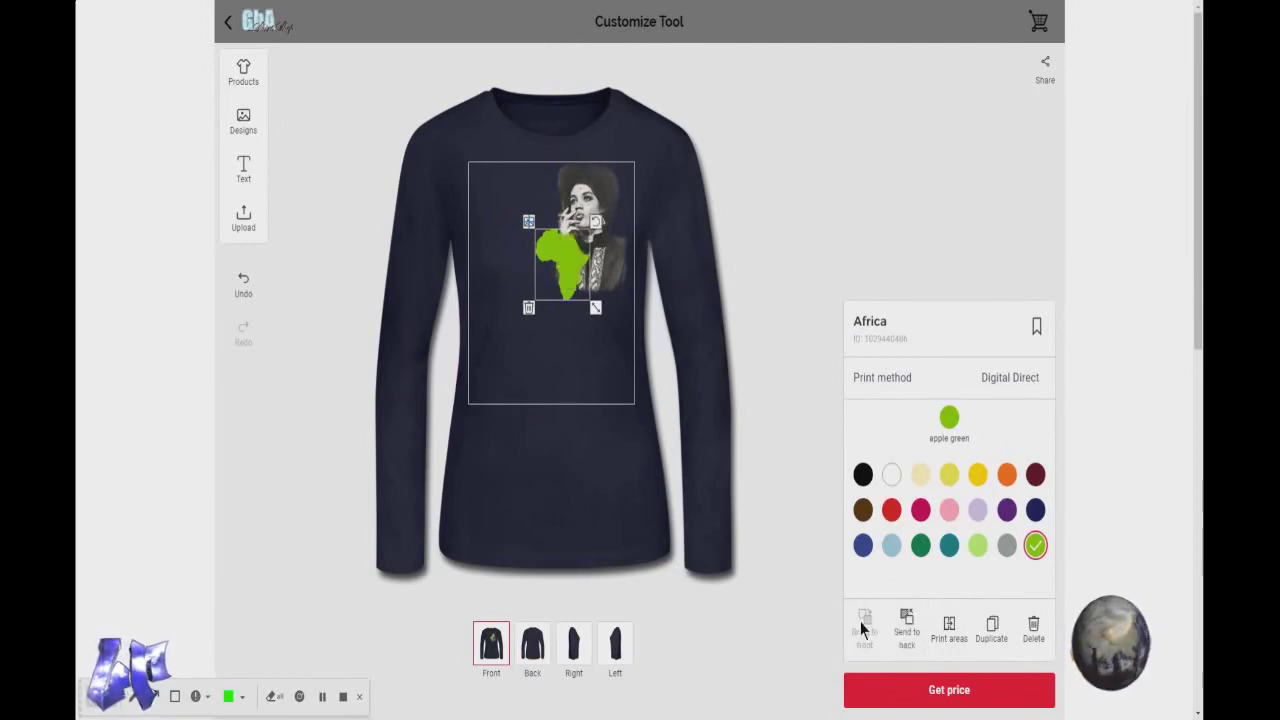
click(897, 630)
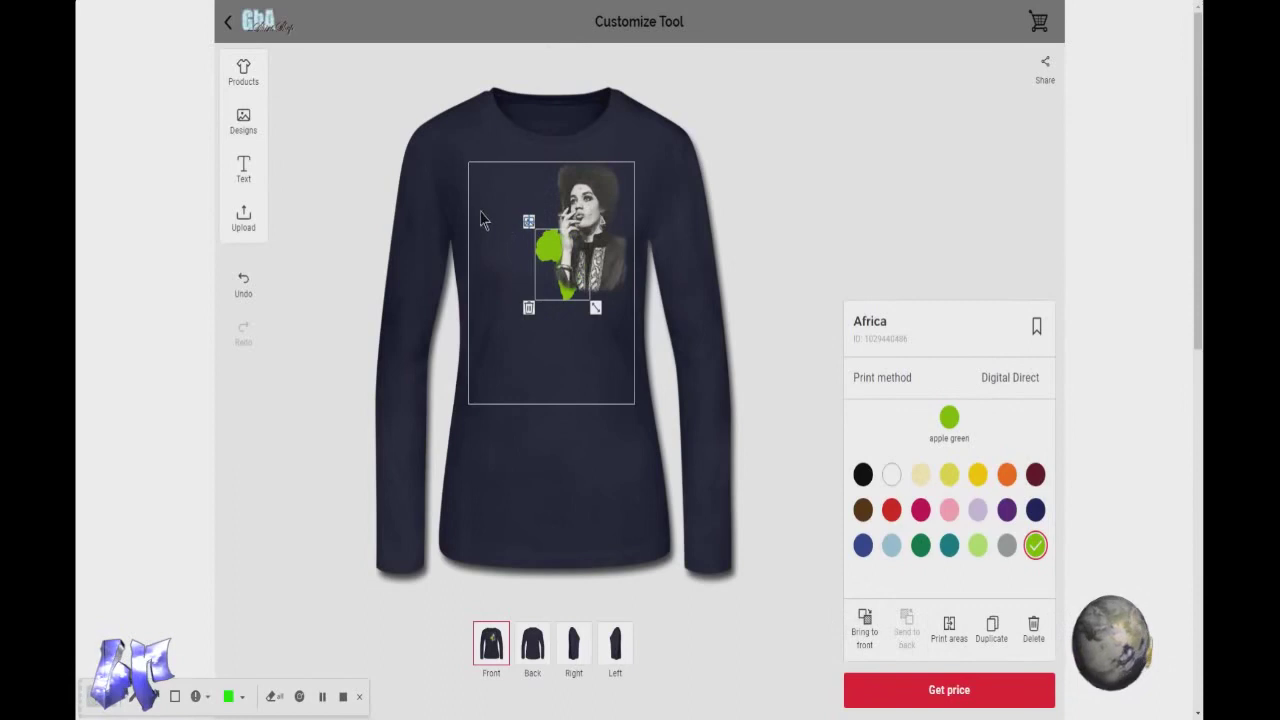
- Add a text element reading 'Panther Power' below the portrait
click(244, 170)
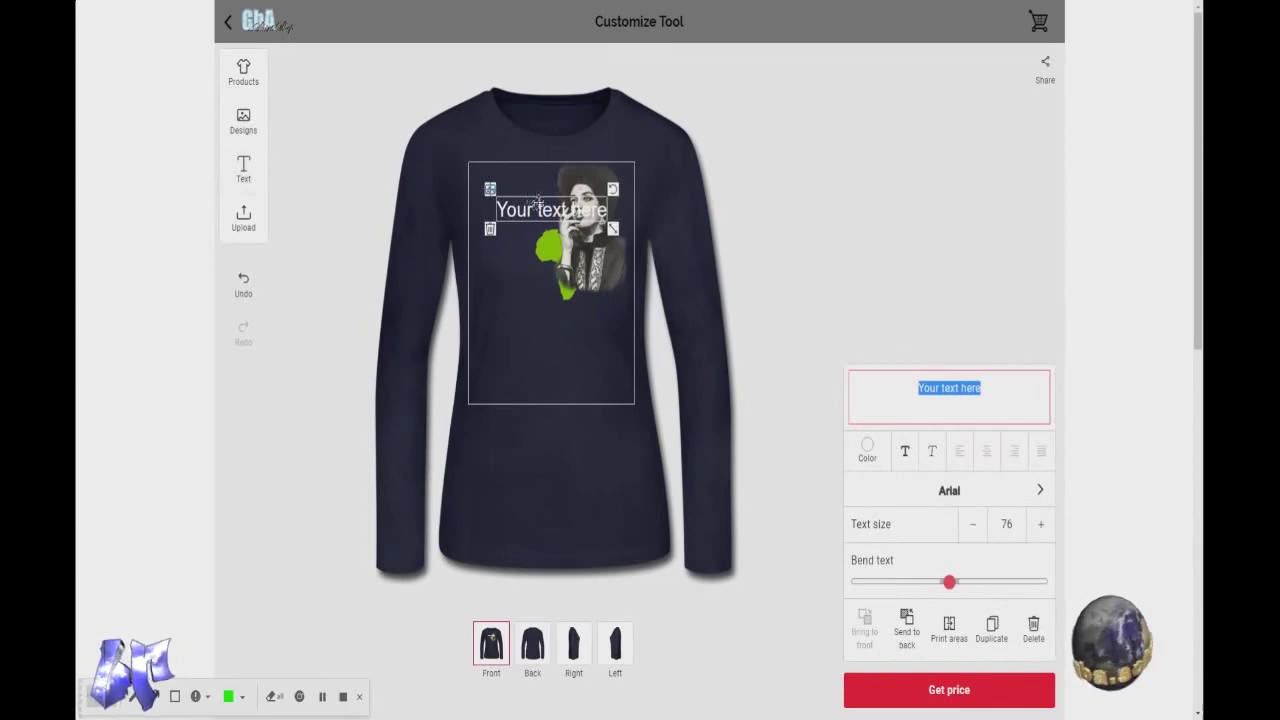
drag(561, 207, 545, 333)
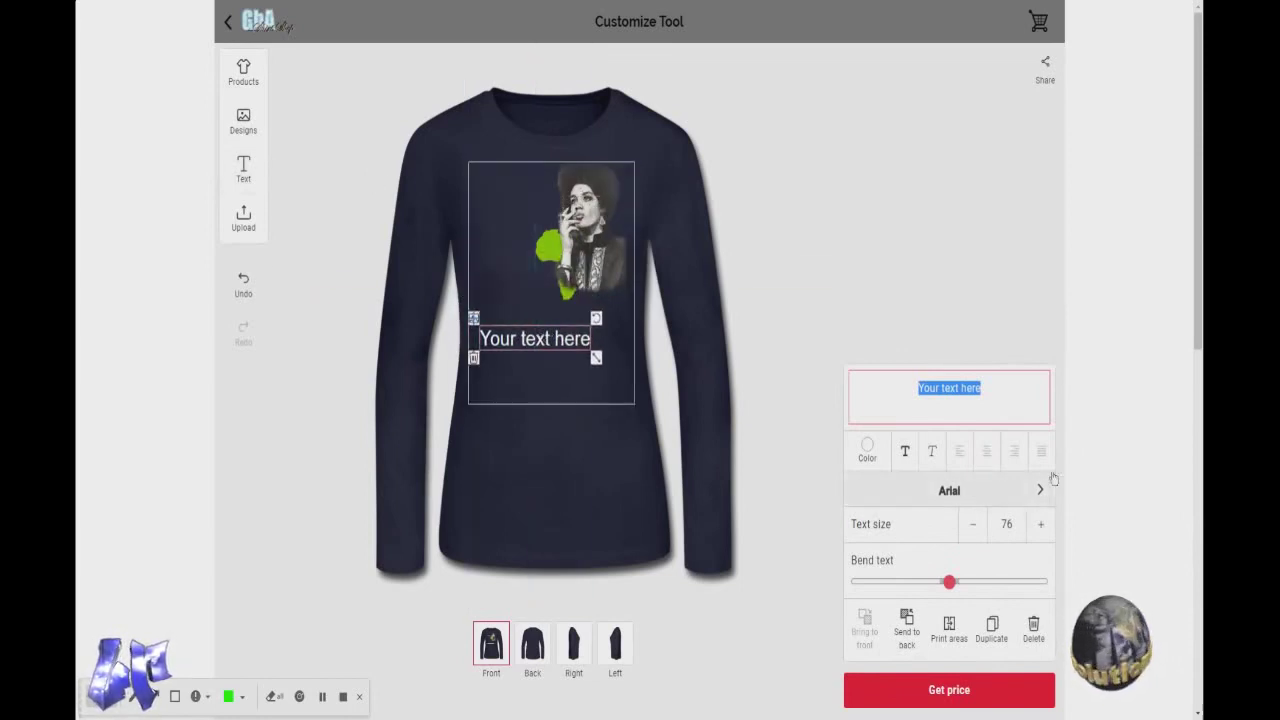
click(997, 387)
drag(995, 387, 877, 394)
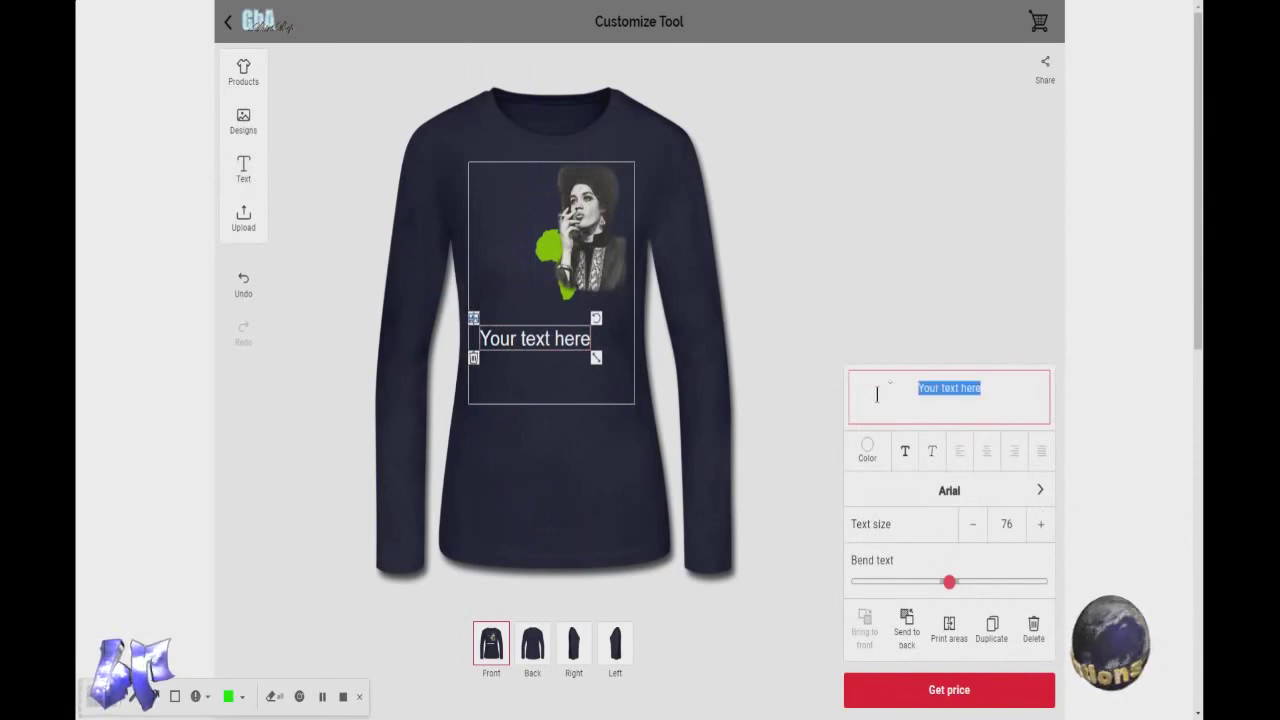
text(Panther)
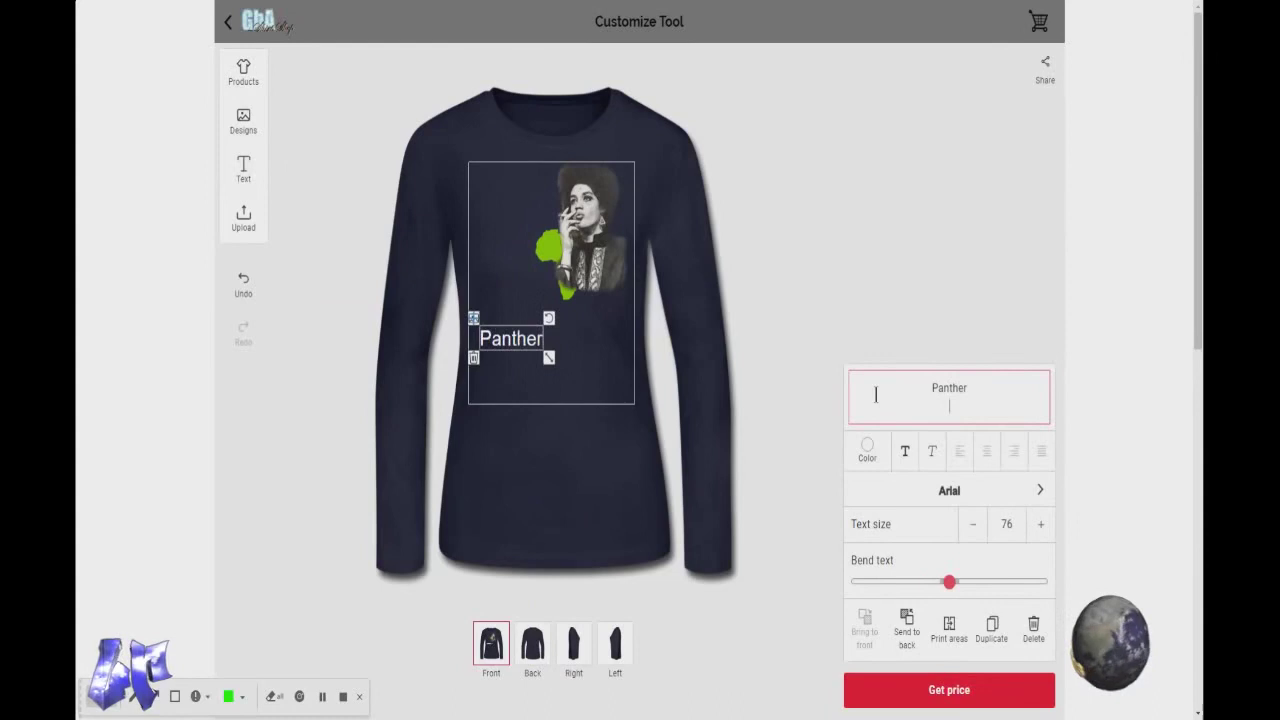
text( Power)
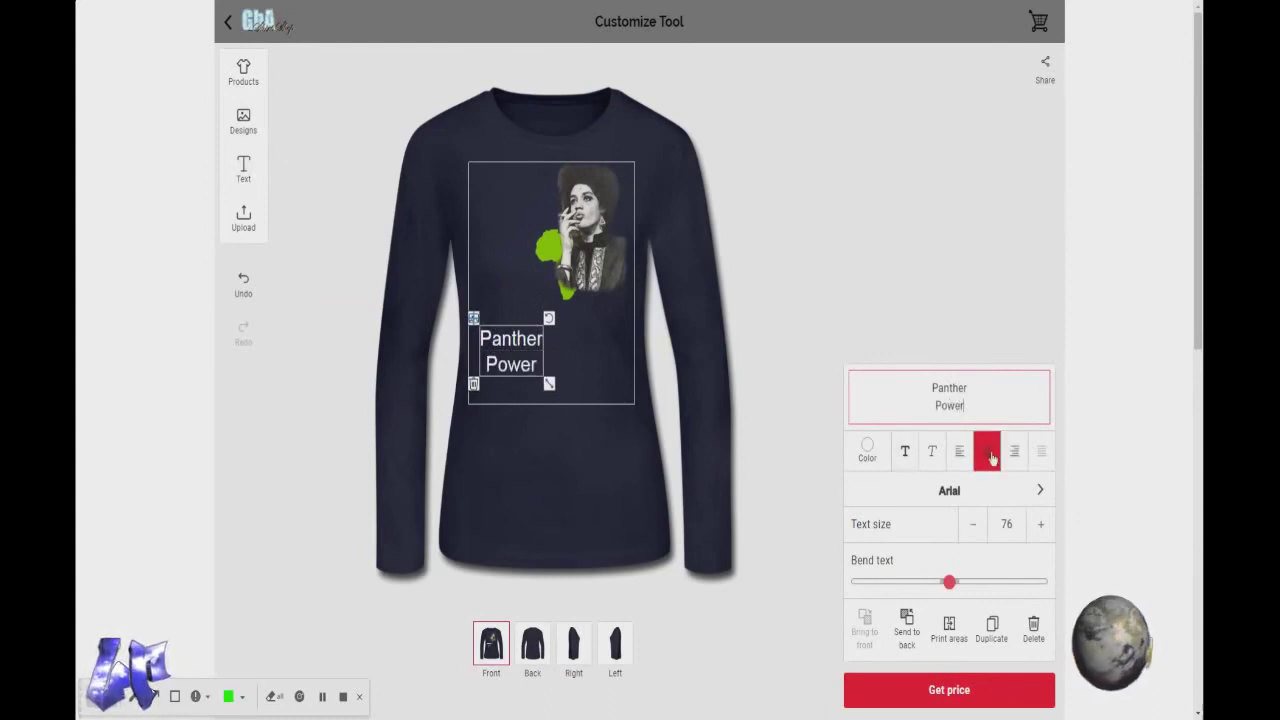
- Right-align the Panther Power text, keep it non-bold and non-italic, and set size 75
click(959, 451)
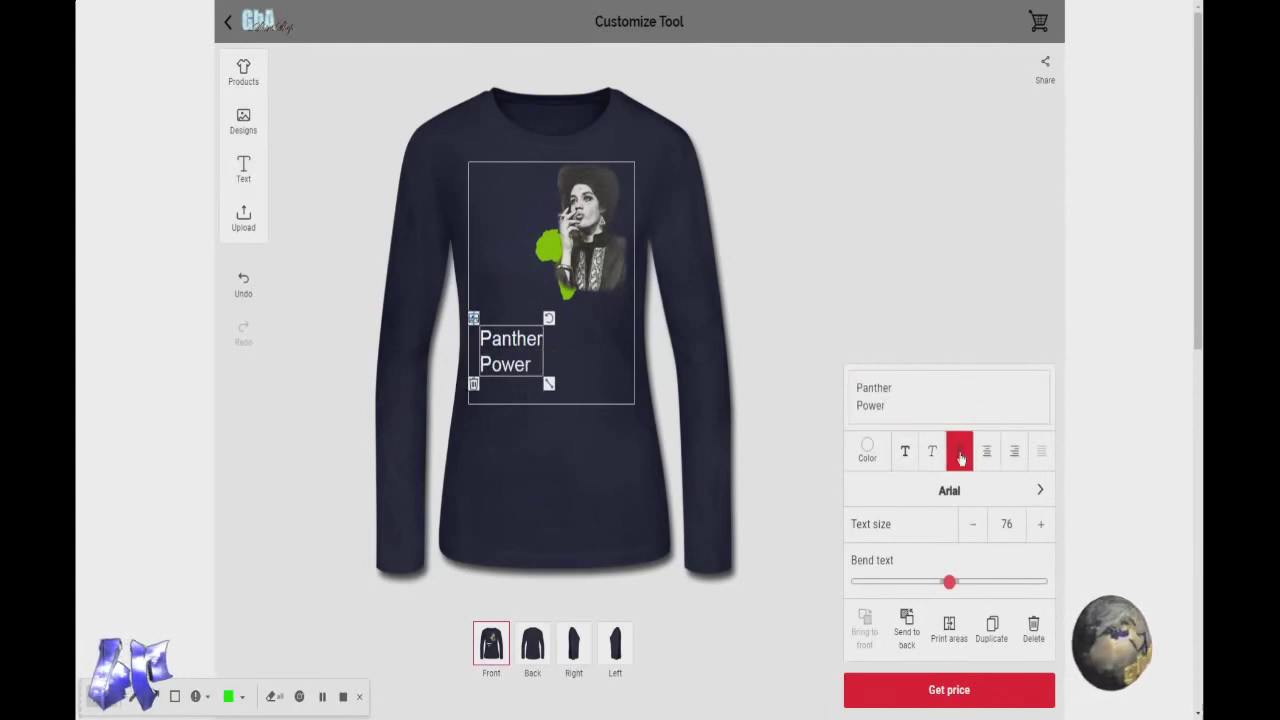
click(1013, 452)
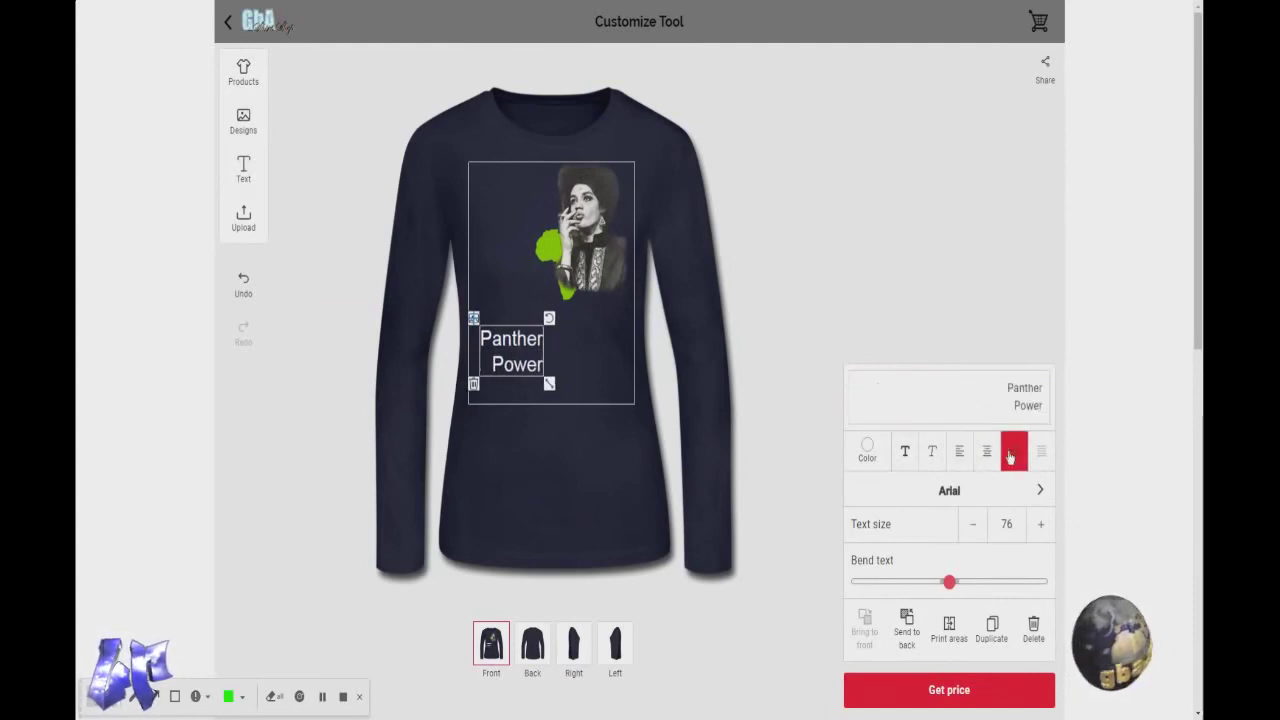
click(932, 455)
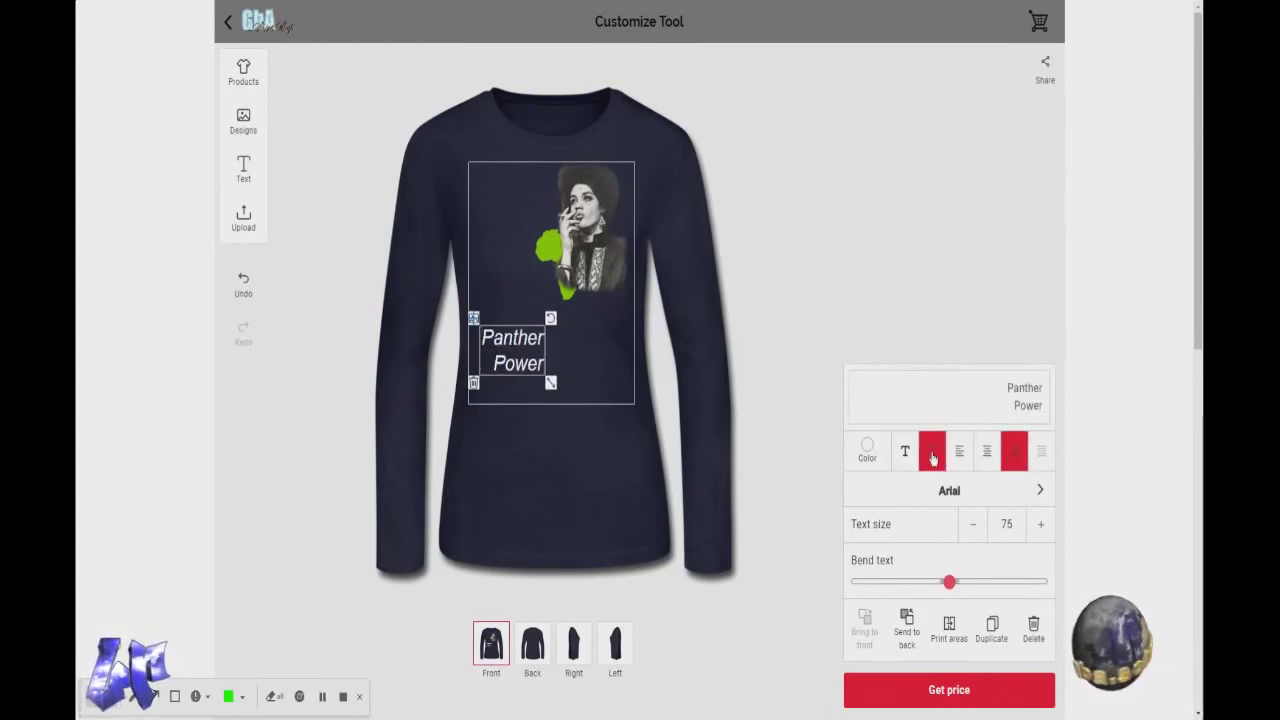
click(932, 455)
click(905, 455)
click(905, 455)
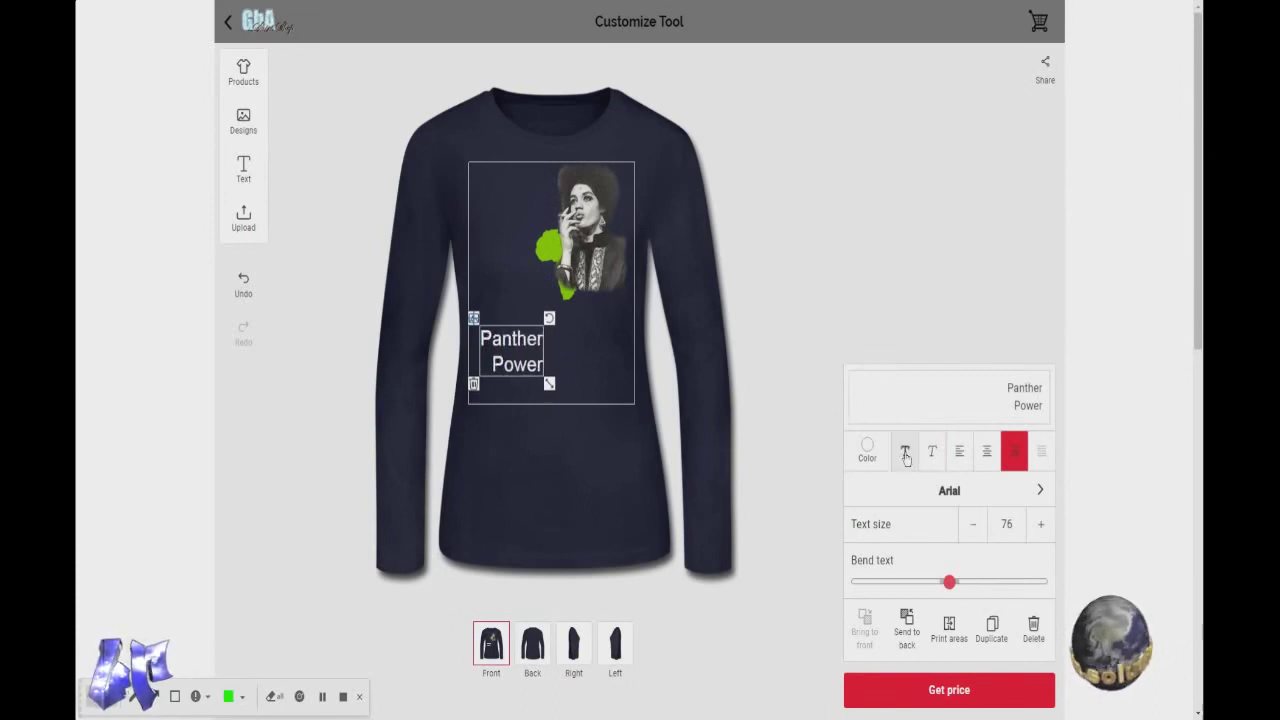
click(972, 524)
click(972, 524)
click(1040, 524)
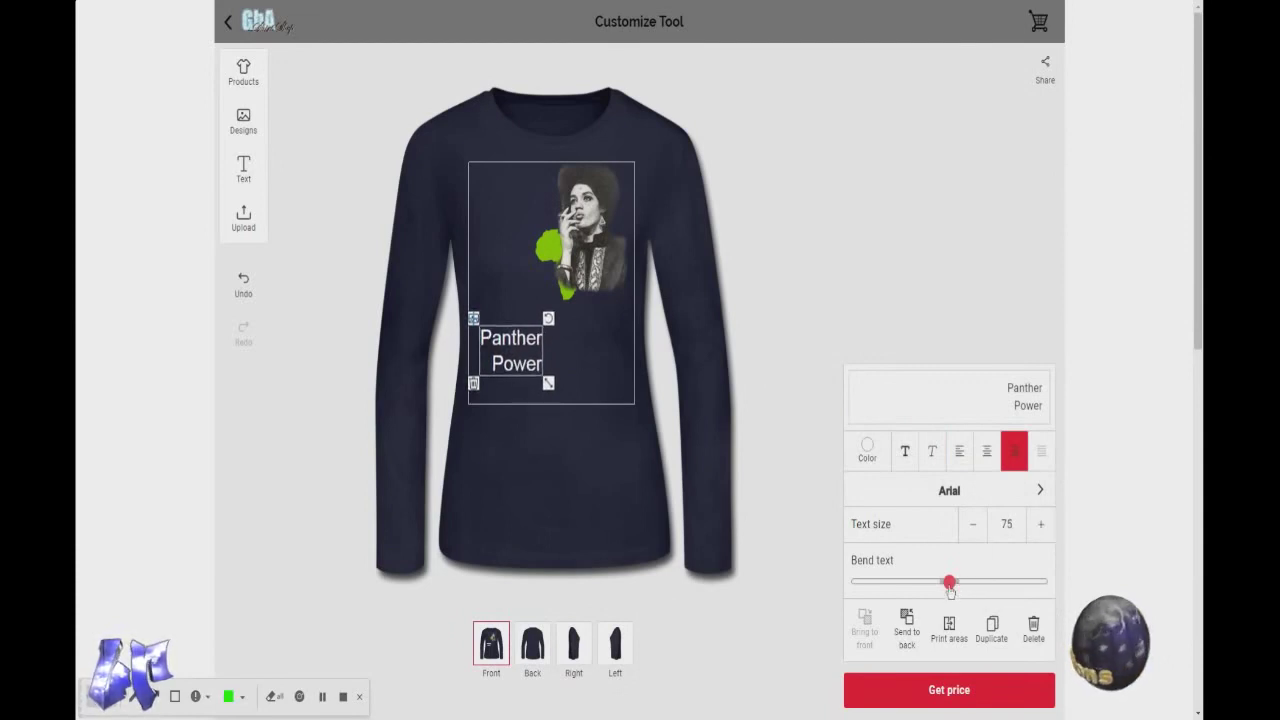
- Bend 'Panther Power' into a gentle one-line arc, kept inside the print area below the portrait
drag(949, 583, 990, 588)
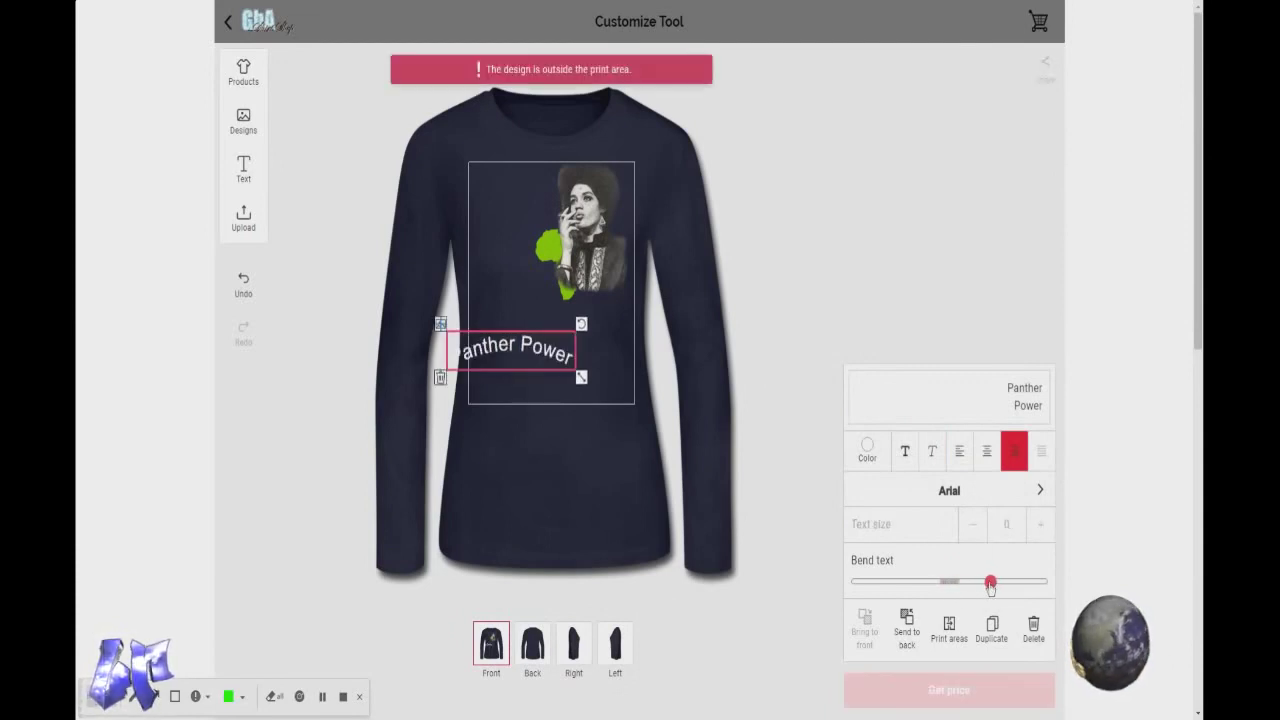
drag(527, 355, 571, 363)
drag(990, 583, 913, 588)
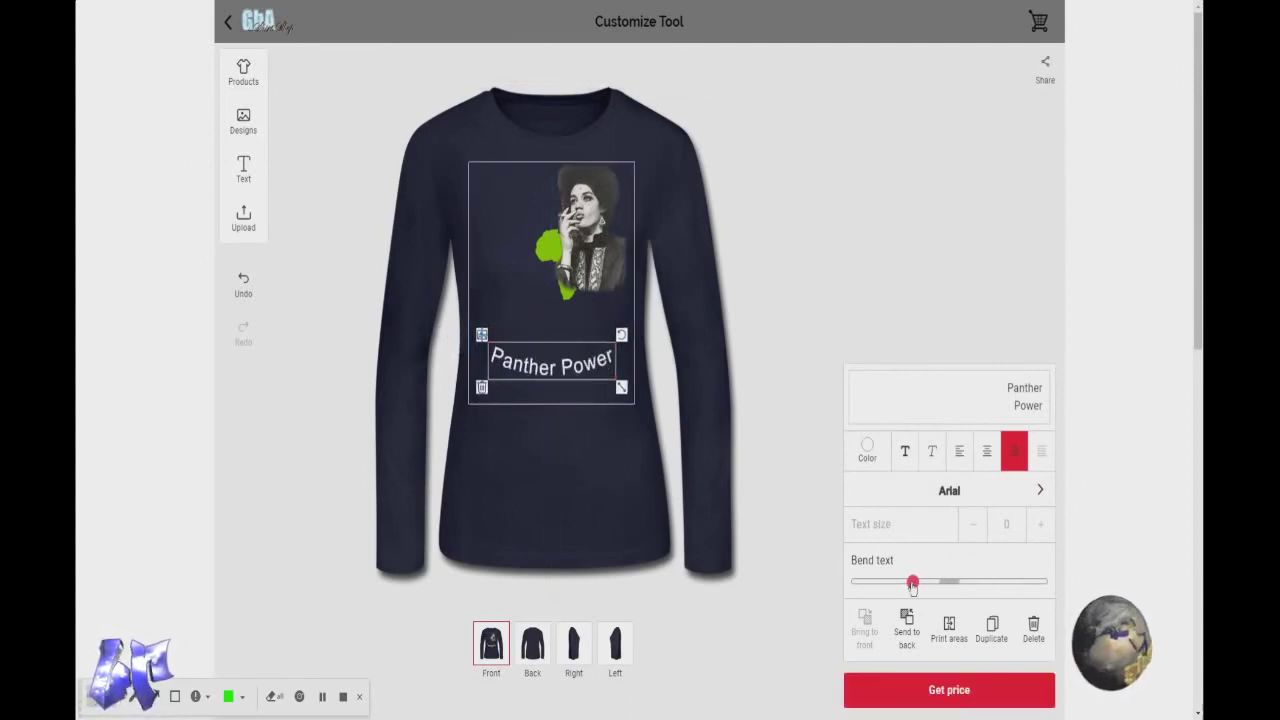
- Change the curved Panther Power text from white to magenta
click(866, 450)
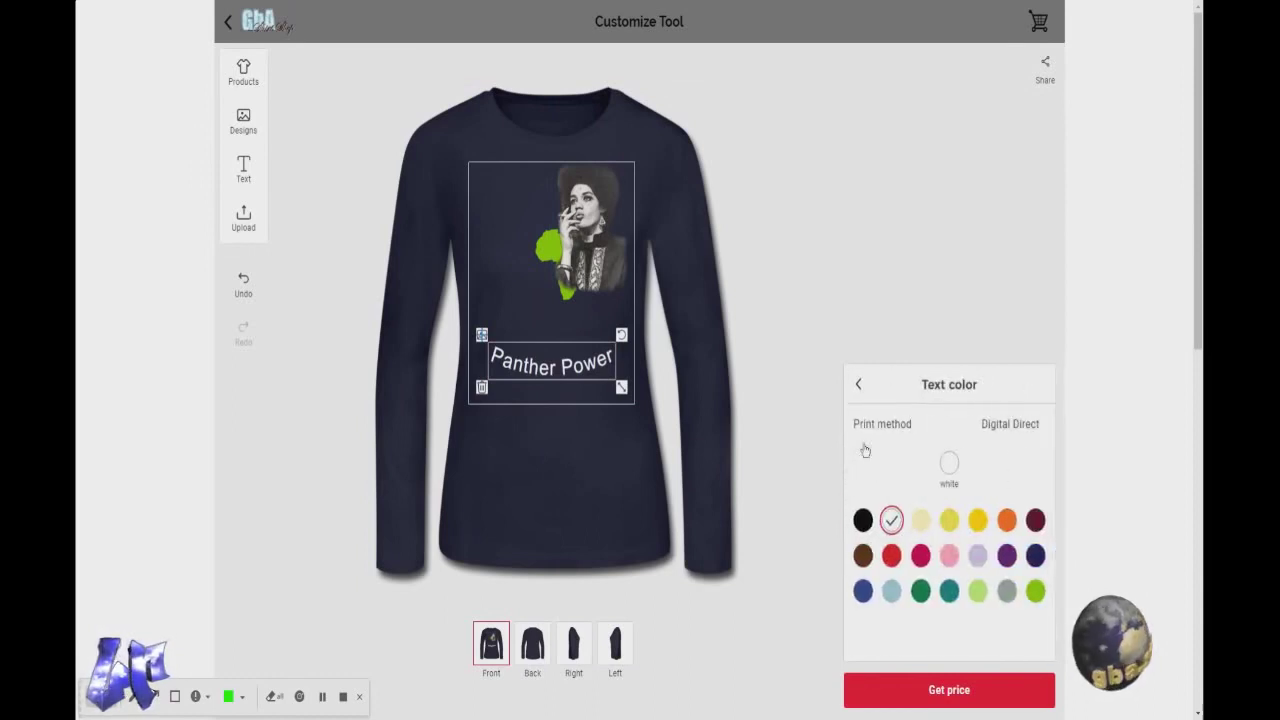
click(949, 521)
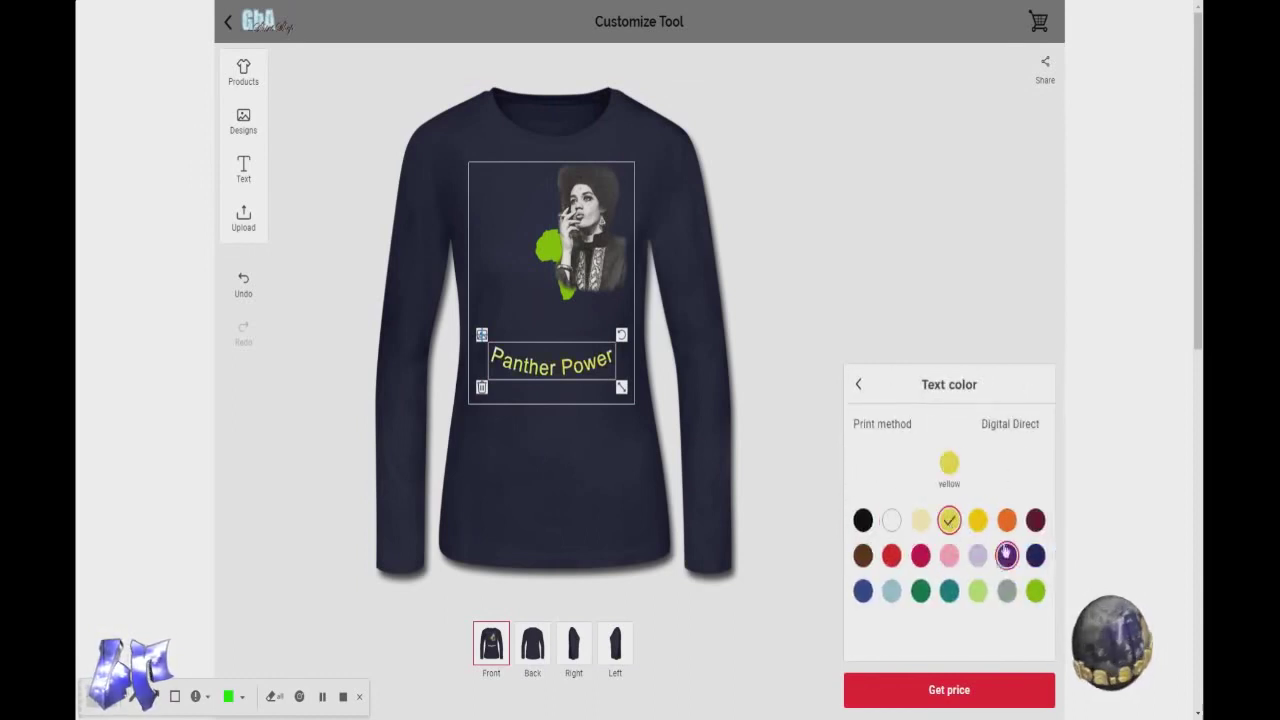
click(920, 558)
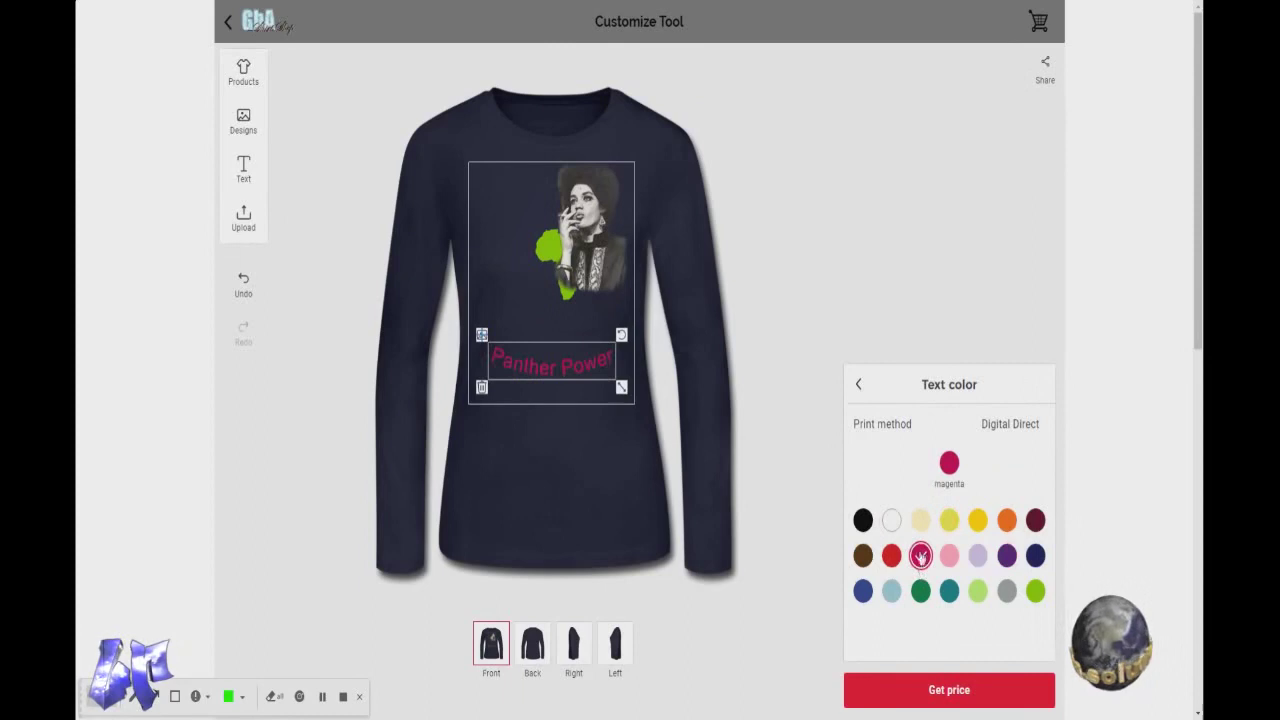
click(858, 384)
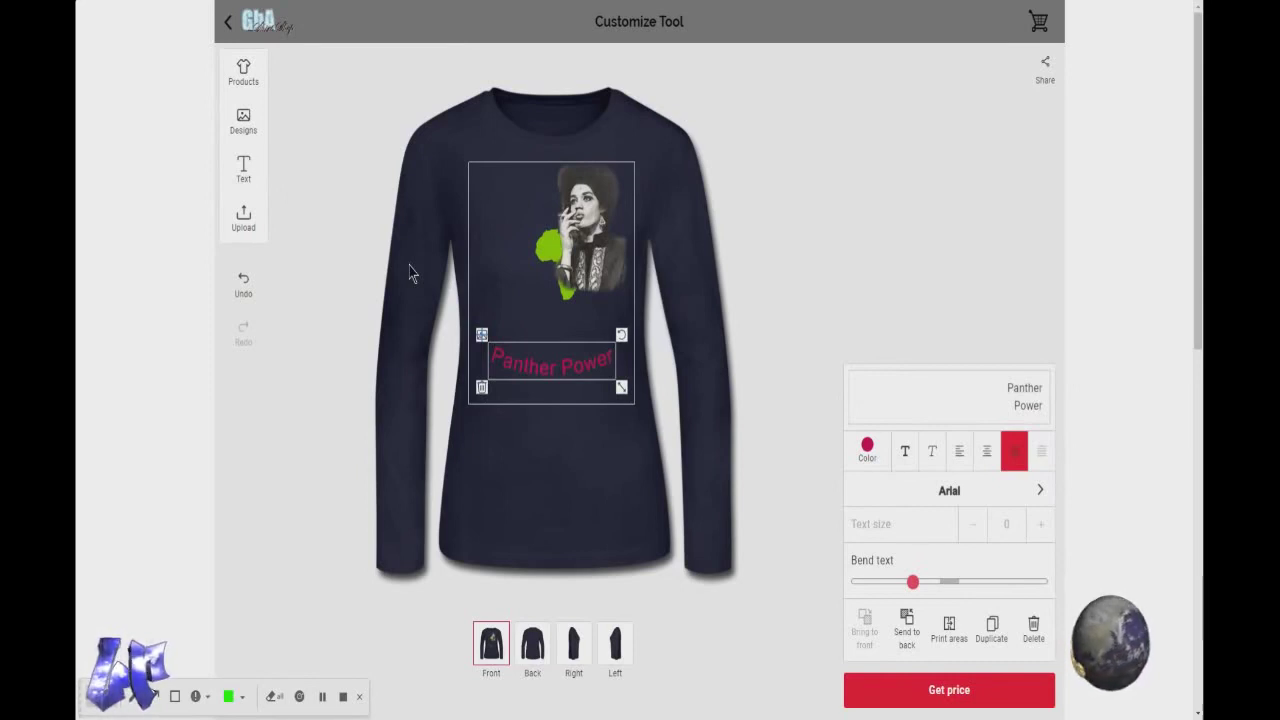
- Place the uploaded gba-shirtshop-01b logo on the shirt front over the portrait
click(245, 218)
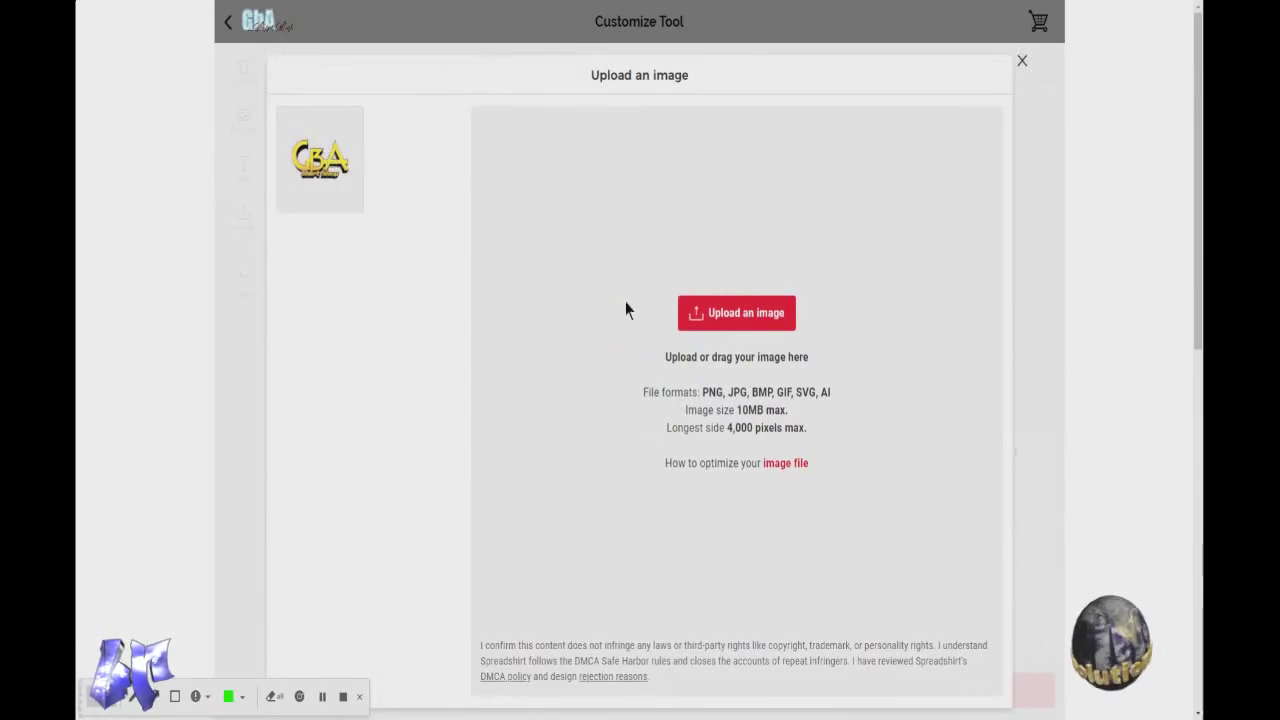
click(326, 190)
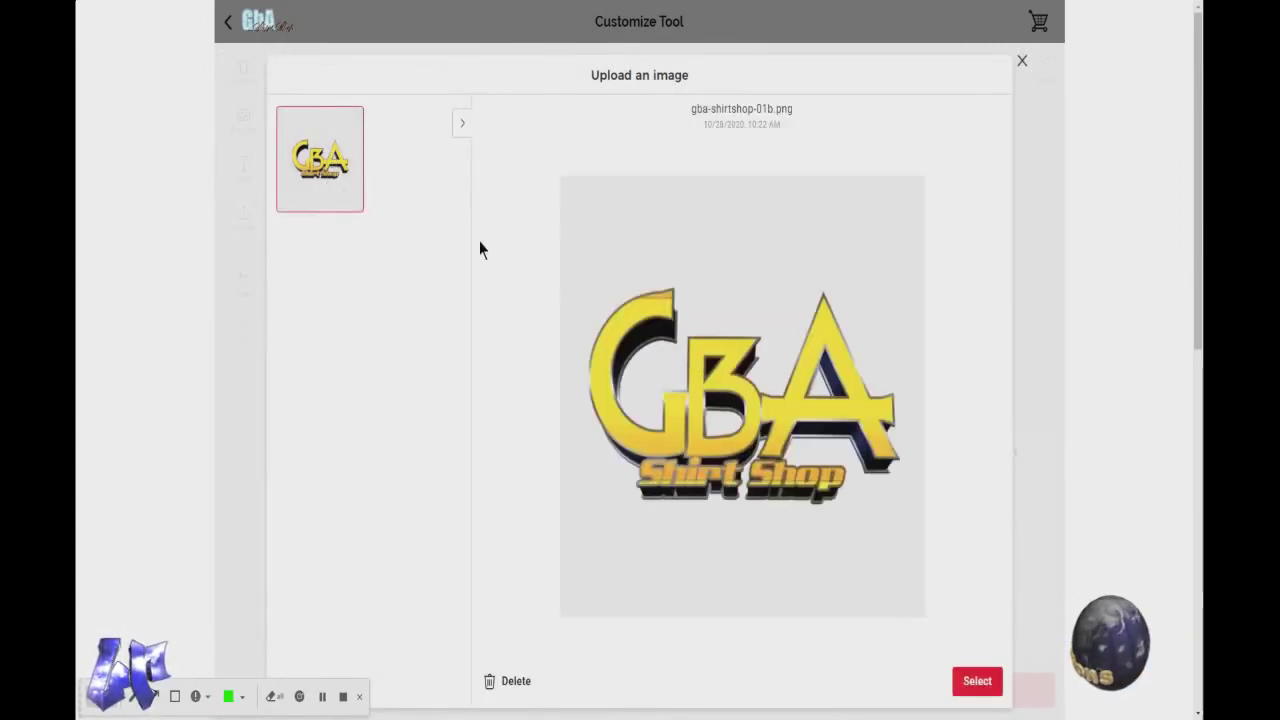
click(990, 686)
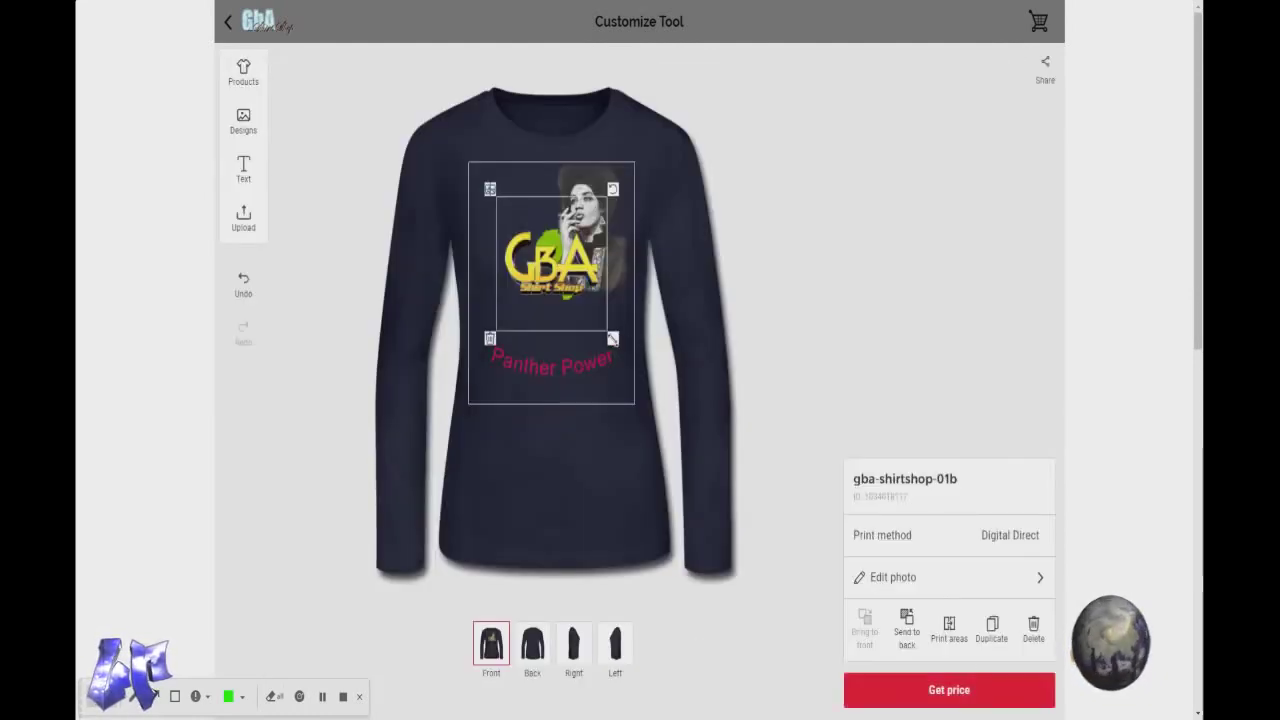
- Tilt, shrink and lower the GBA logo over Panther Power, then show the shirt's back
drag(613, 193, 606, 242)
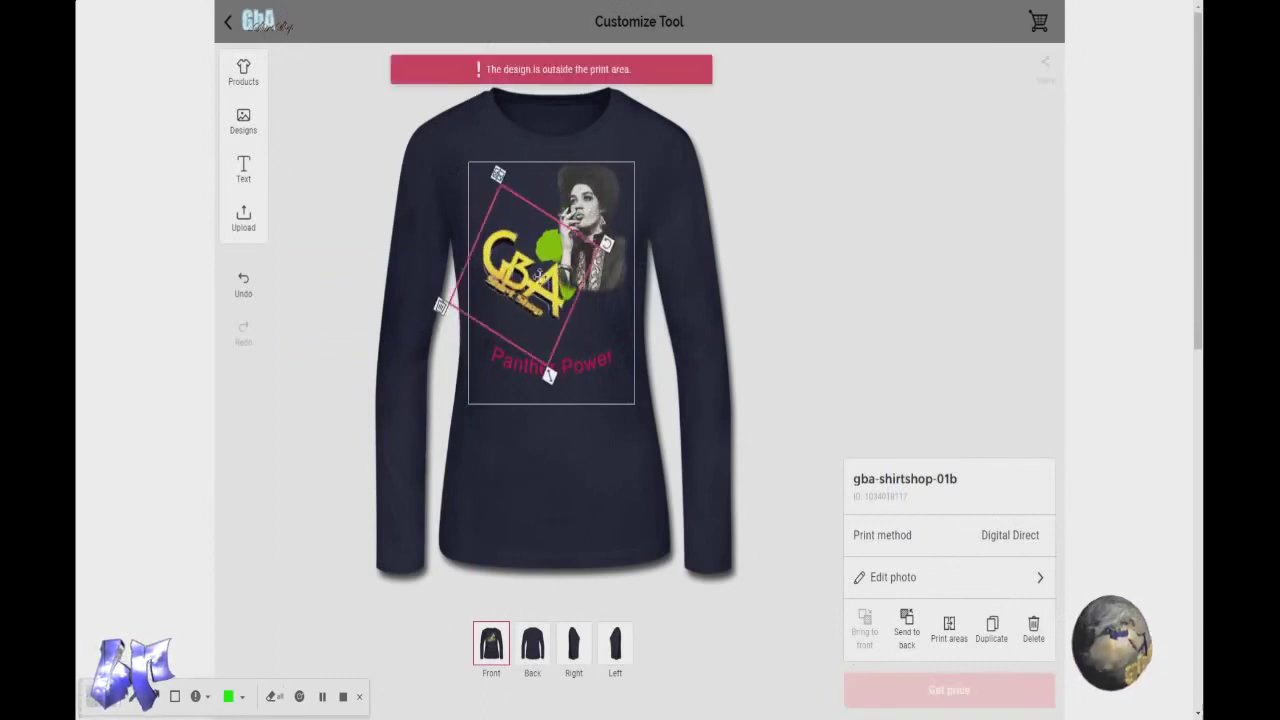
drag(528, 288, 558, 312)
drag(578, 402, 573, 386)
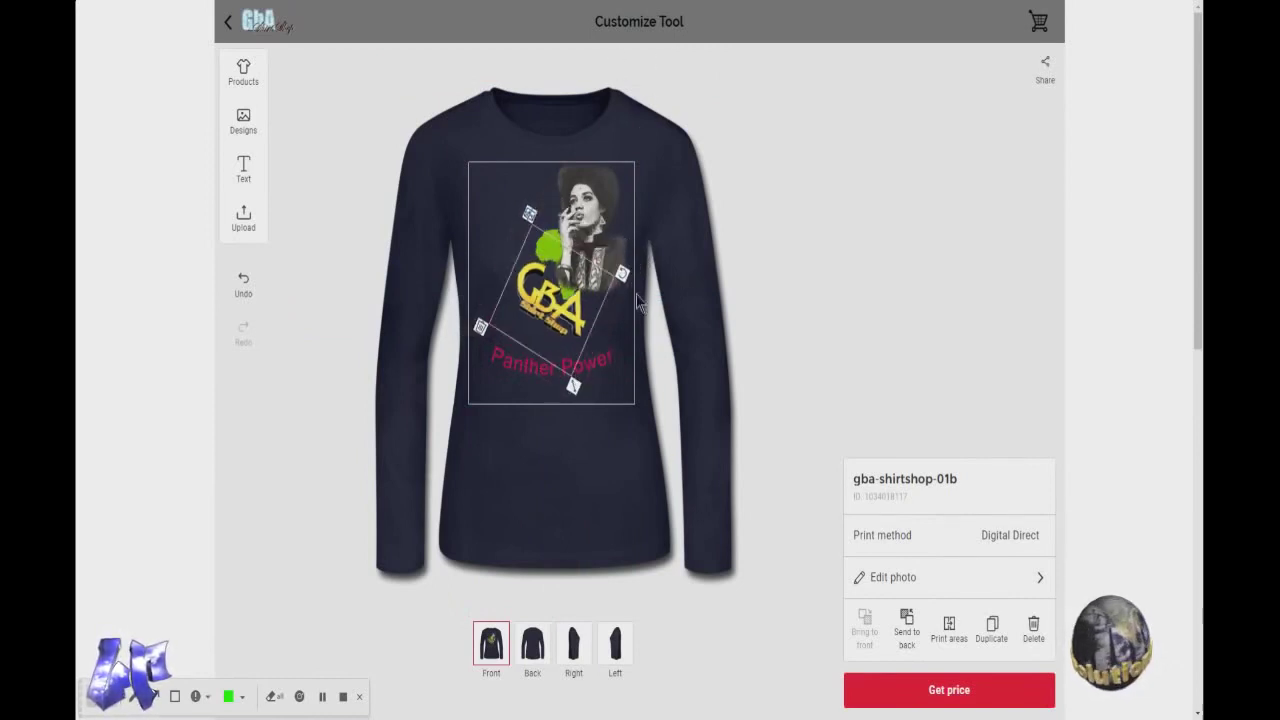
drag(567, 309, 550, 316)
drag(555, 322, 555, 322)
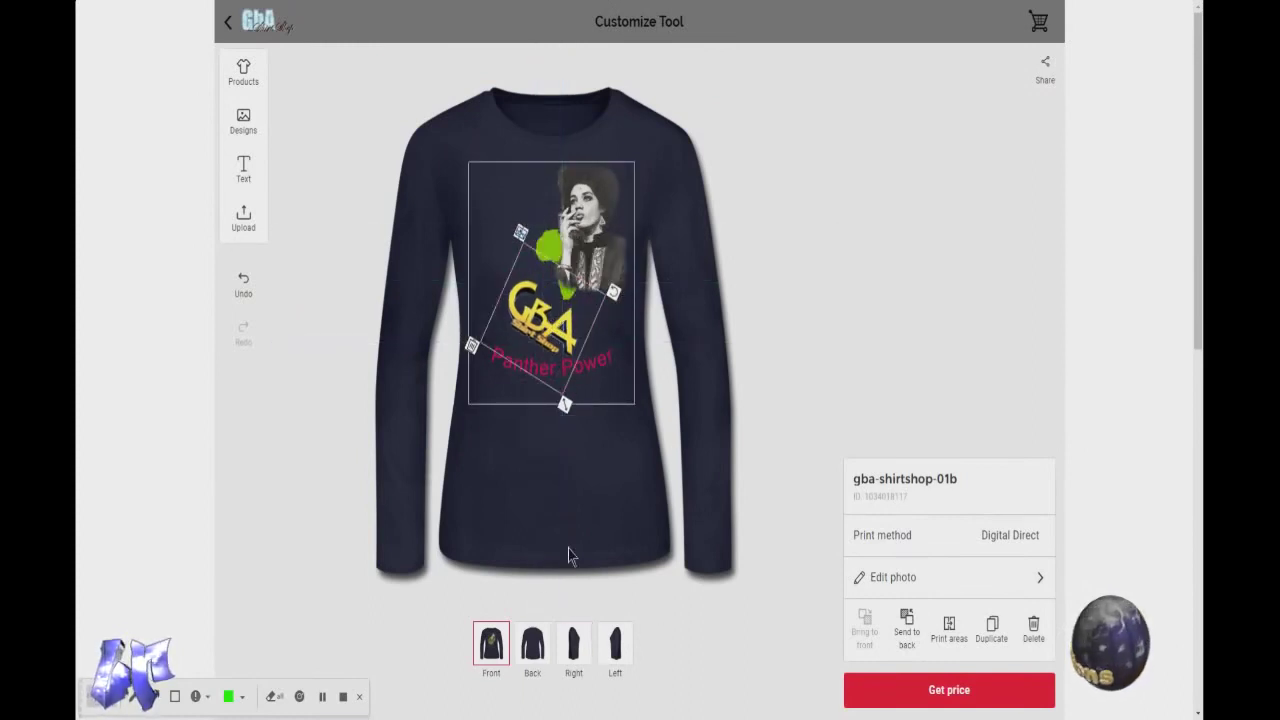
click(540, 648)
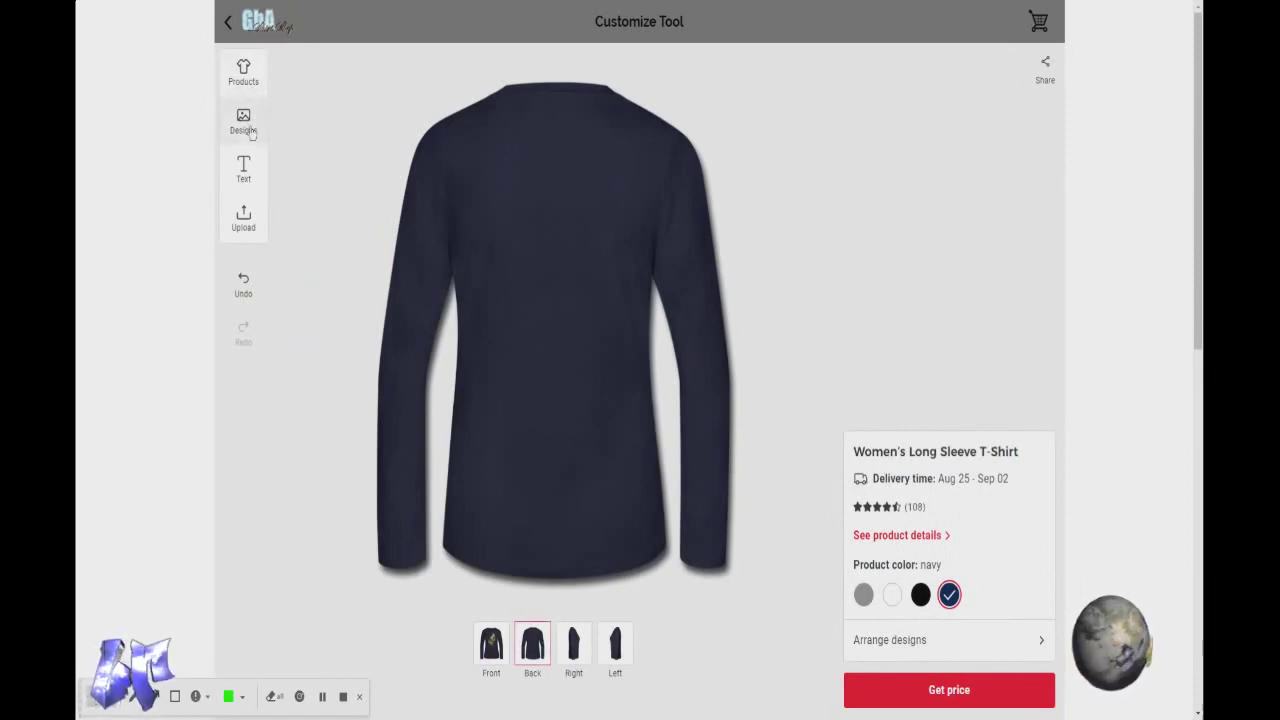
- Add the God is King Adinkra design at the top of the back, then view the right side
click(245, 122)
click(550, 178)
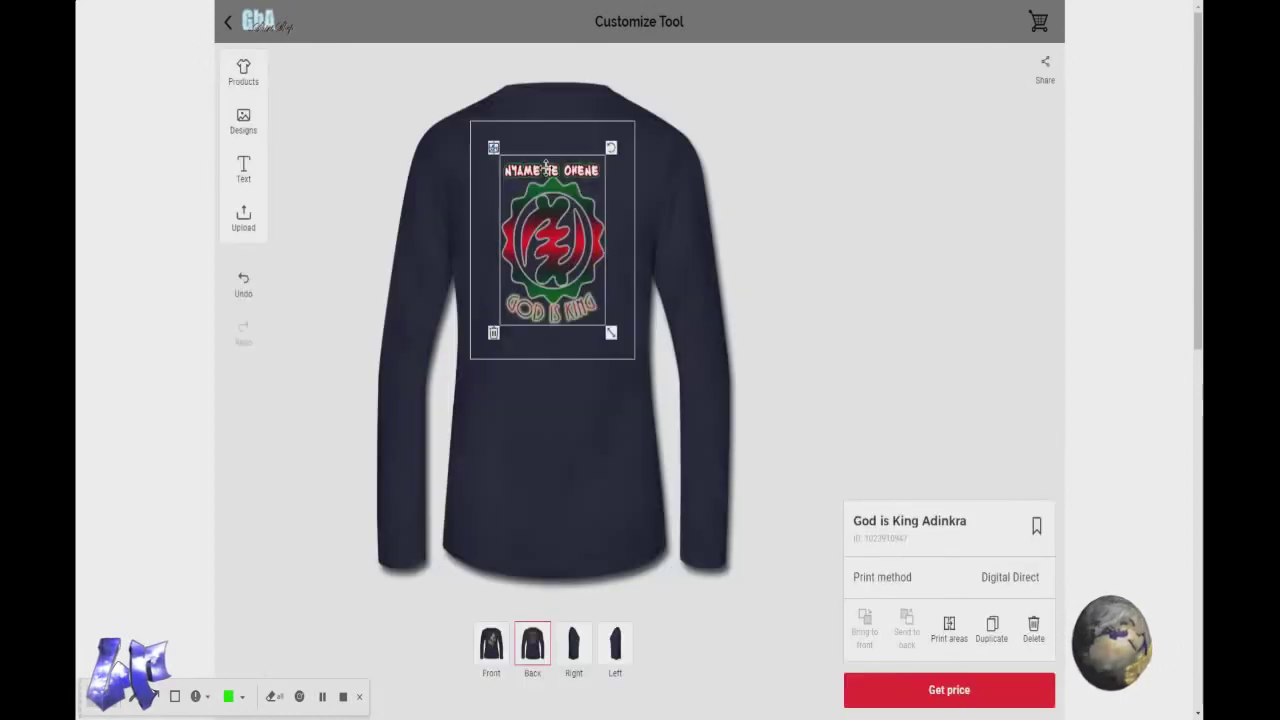
drag(558, 257, 538, 223)
click(576, 652)
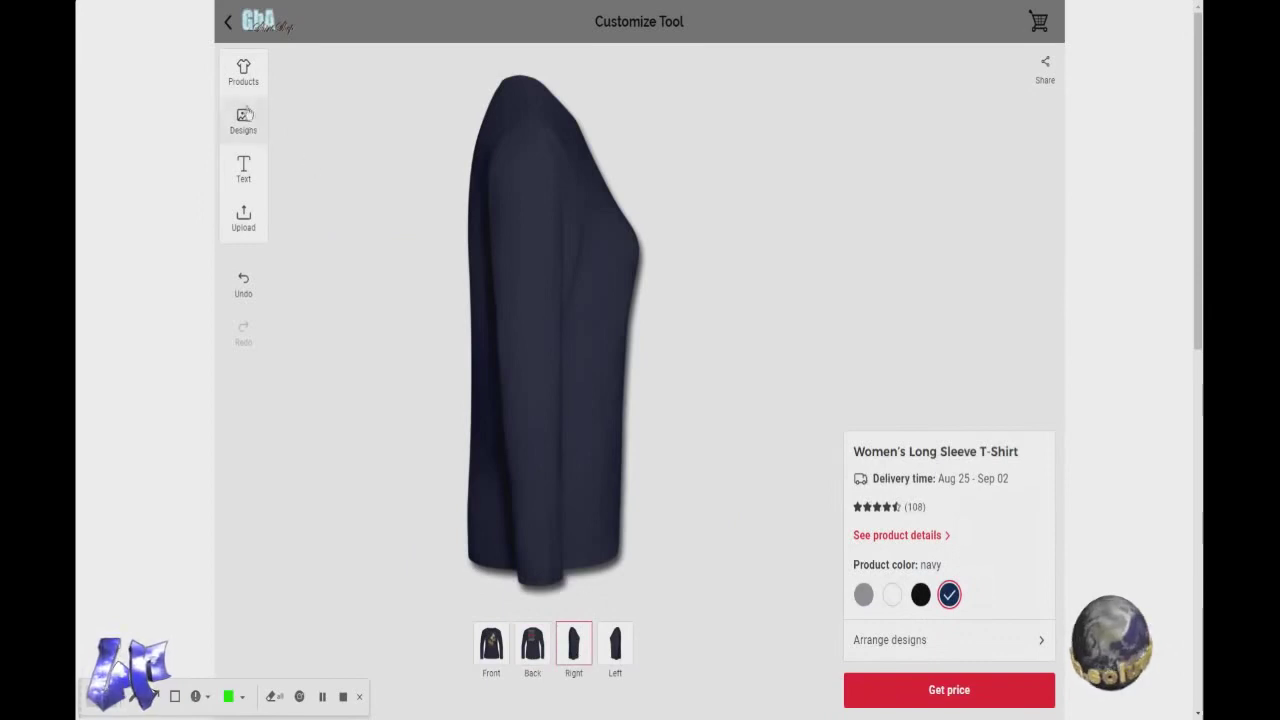
- Add the Ankh design to the right sleeve, moved higher and enlarged
click(256, 127)
click(655, 318)
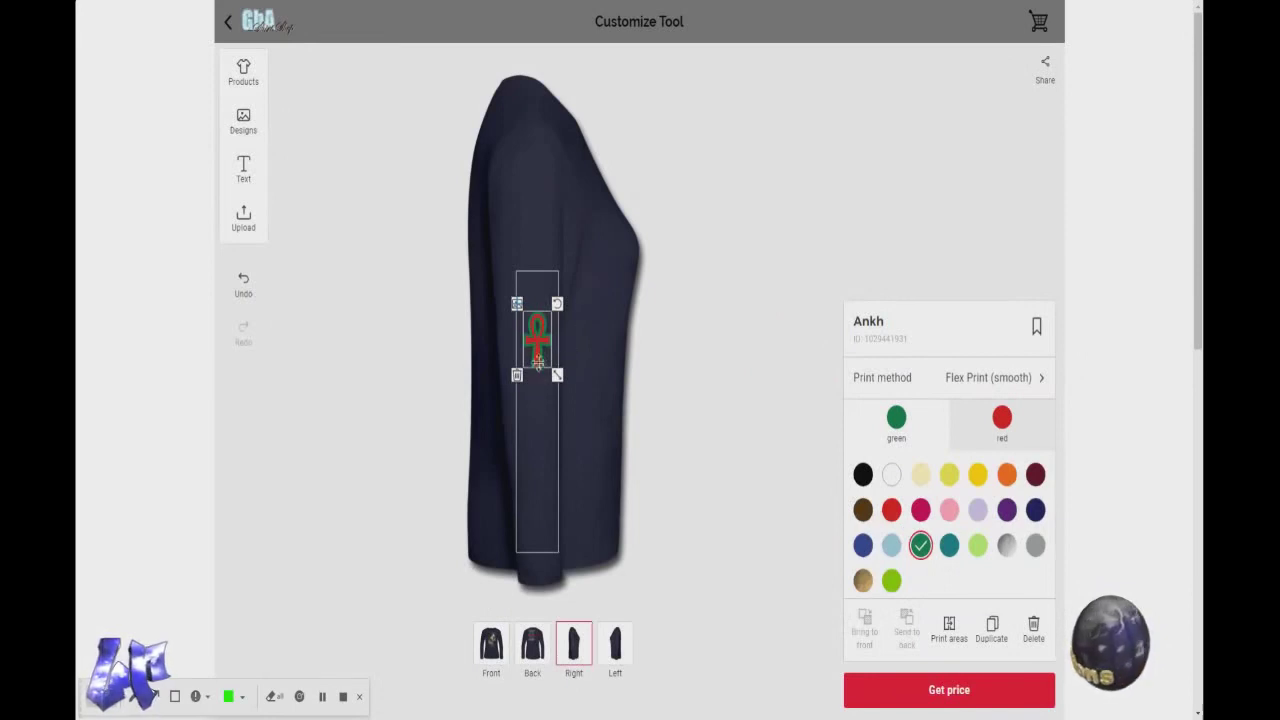
drag(538, 360, 564, 372)
drag(538, 320, 540, 329)
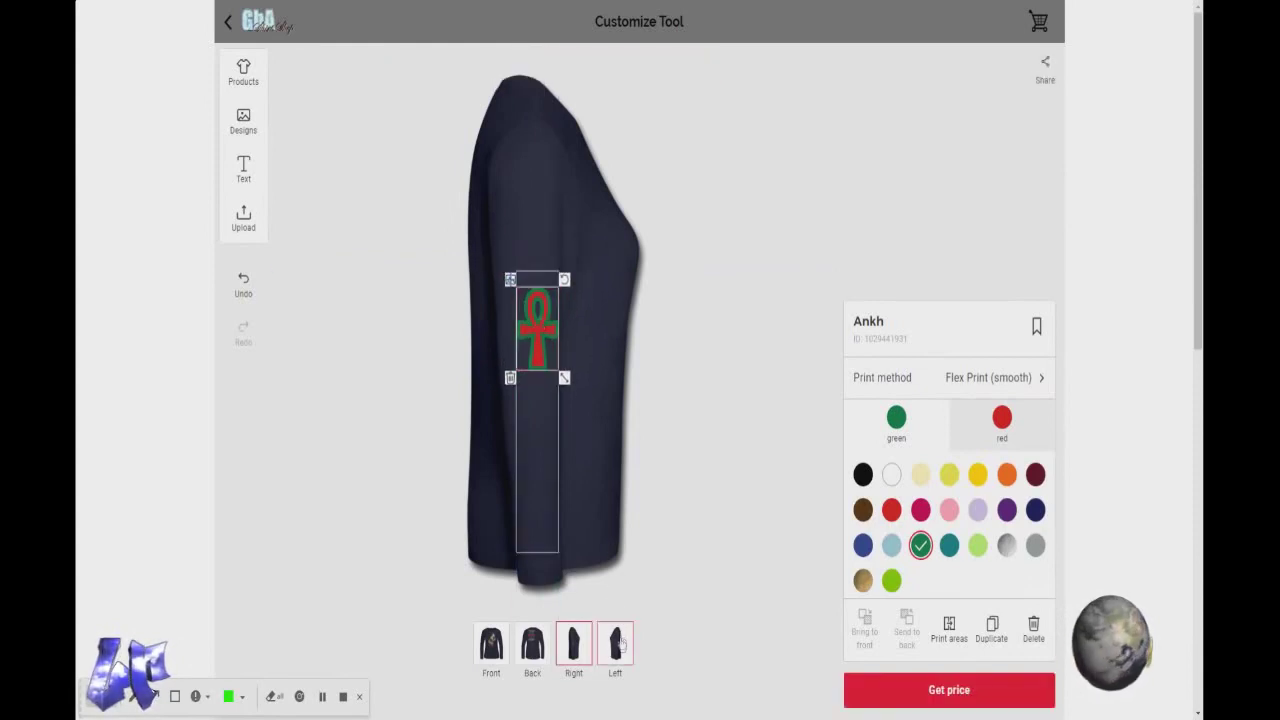
- Recolour the Ankh's coloured part to metallic gold, then view the left side
click(921, 510)
click(949, 474)
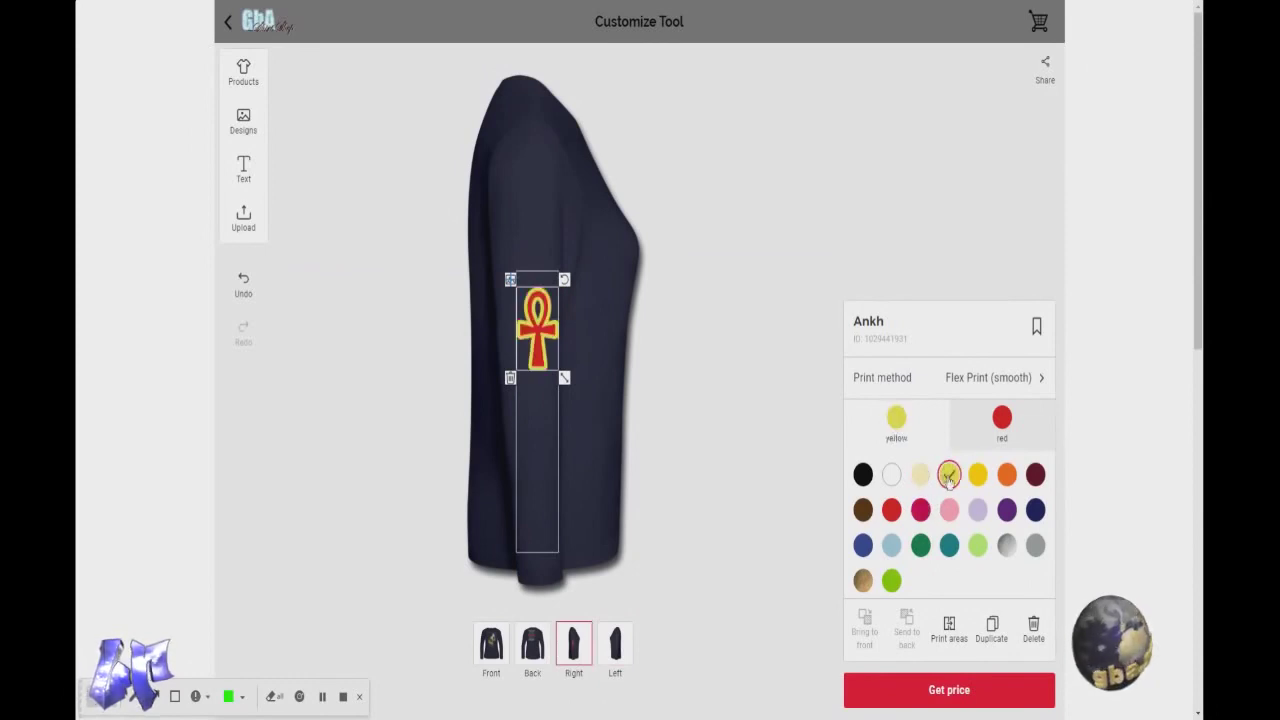
click(893, 581)
click(864, 581)
click(620, 640)
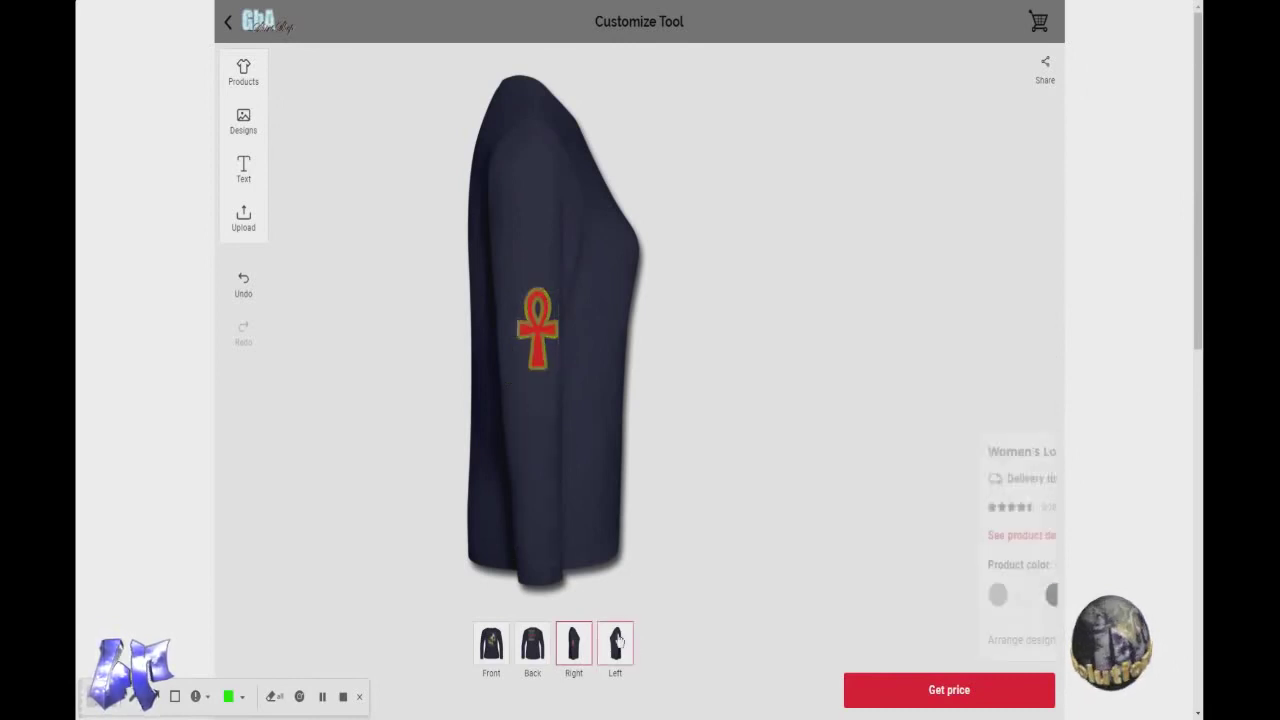
- Add a 'Your text here' text box to the left sleeve and bring up the size choices
click(243, 167)
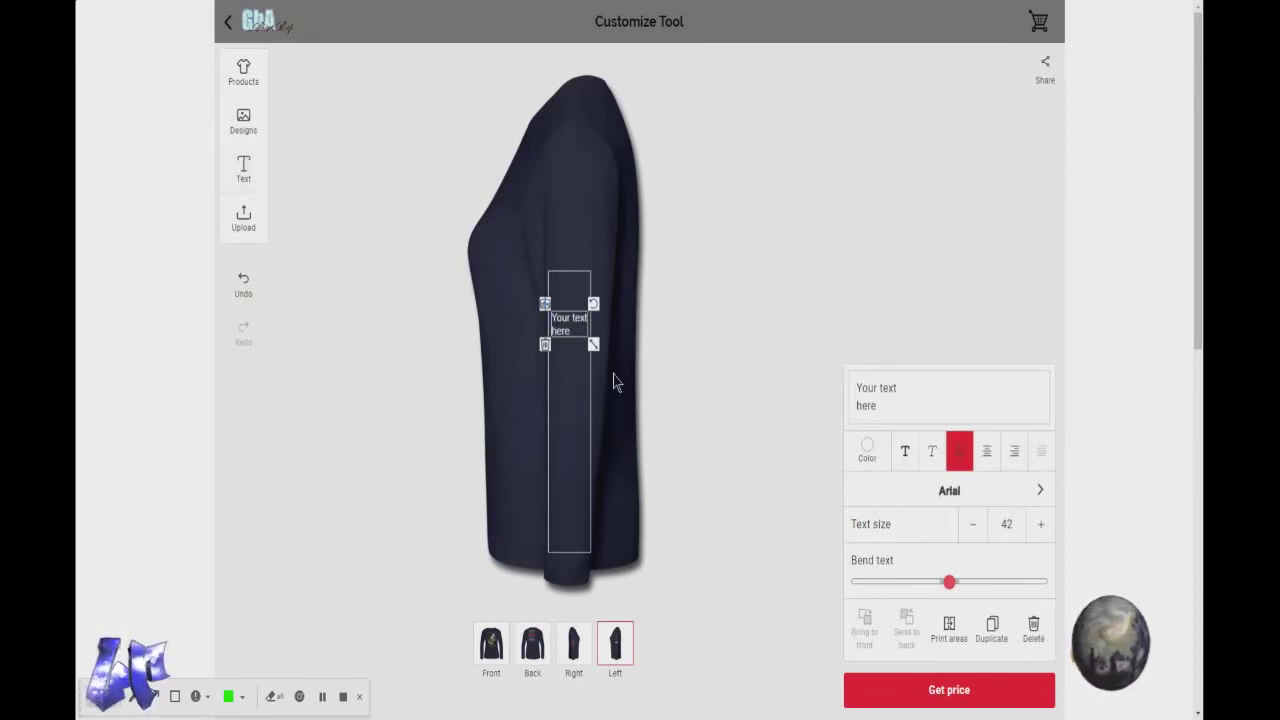
click(984, 691)
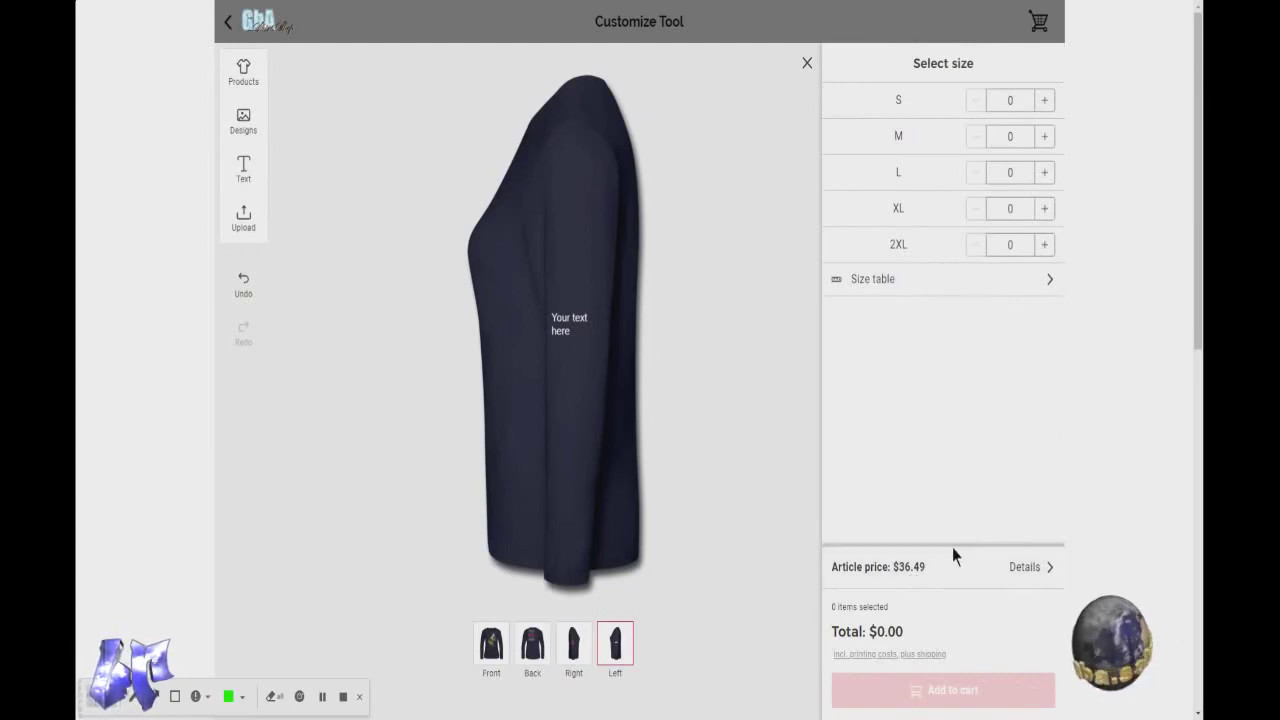
- Set quantities to S 2, M 1, L 1, XL 1, 2XL 3 and view the price details
click(1043, 102)
click(1043, 101)
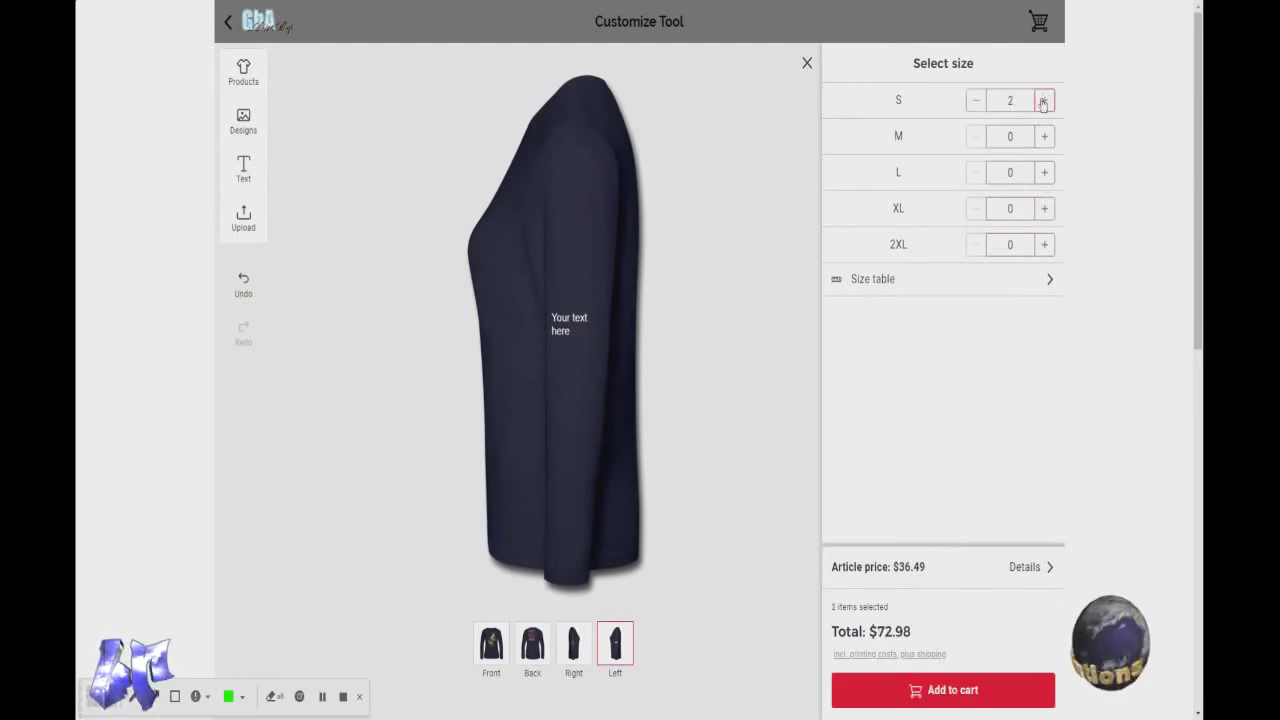
click(1045, 137)
click(1044, 172)
click(1044, 208)
click(1045, 246)
click(1045, 246)
click(1045, 246)
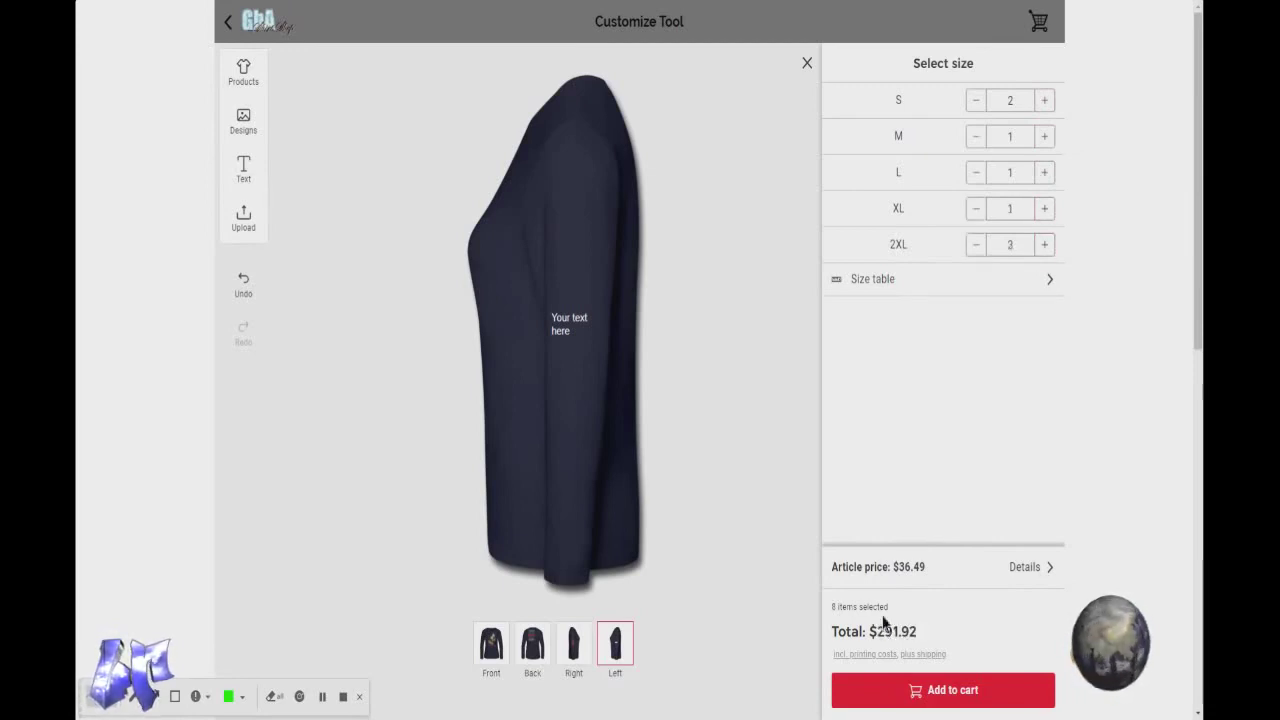
click(1024, 567)
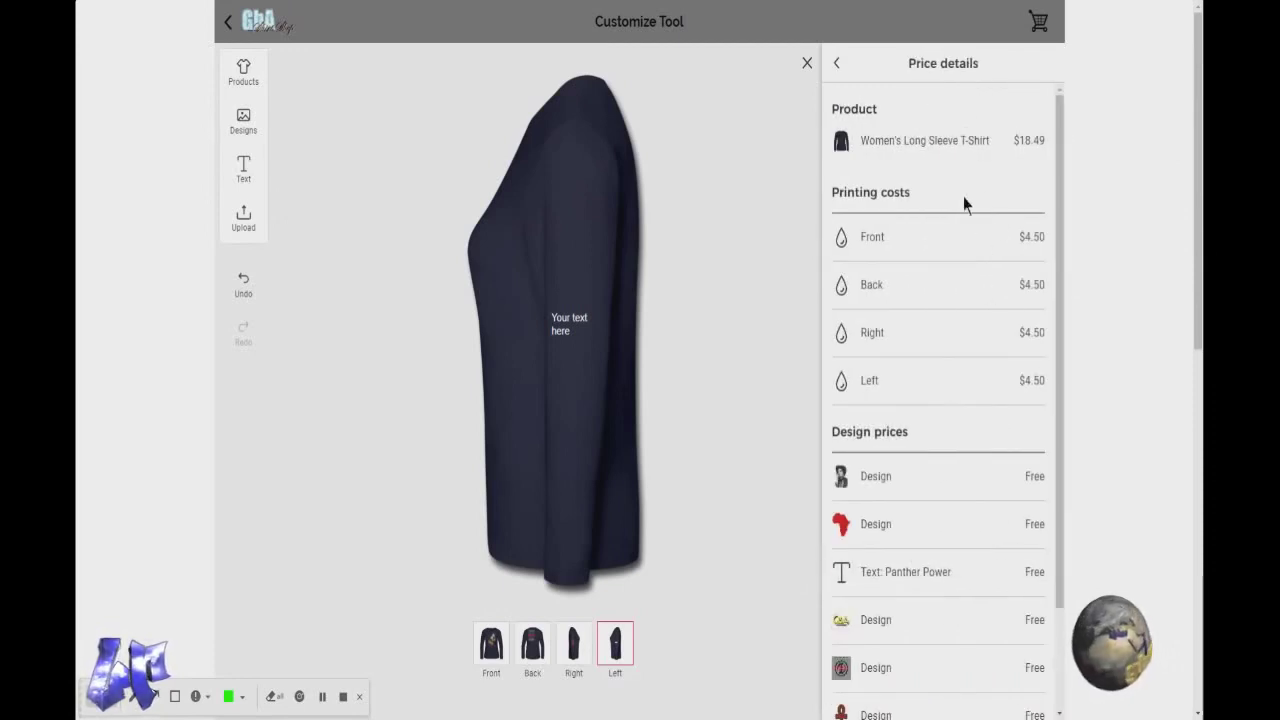
- Review the $36.49-per-shirt price breakdown, then return to the size quantities
scroll(985, 356, down, 2)
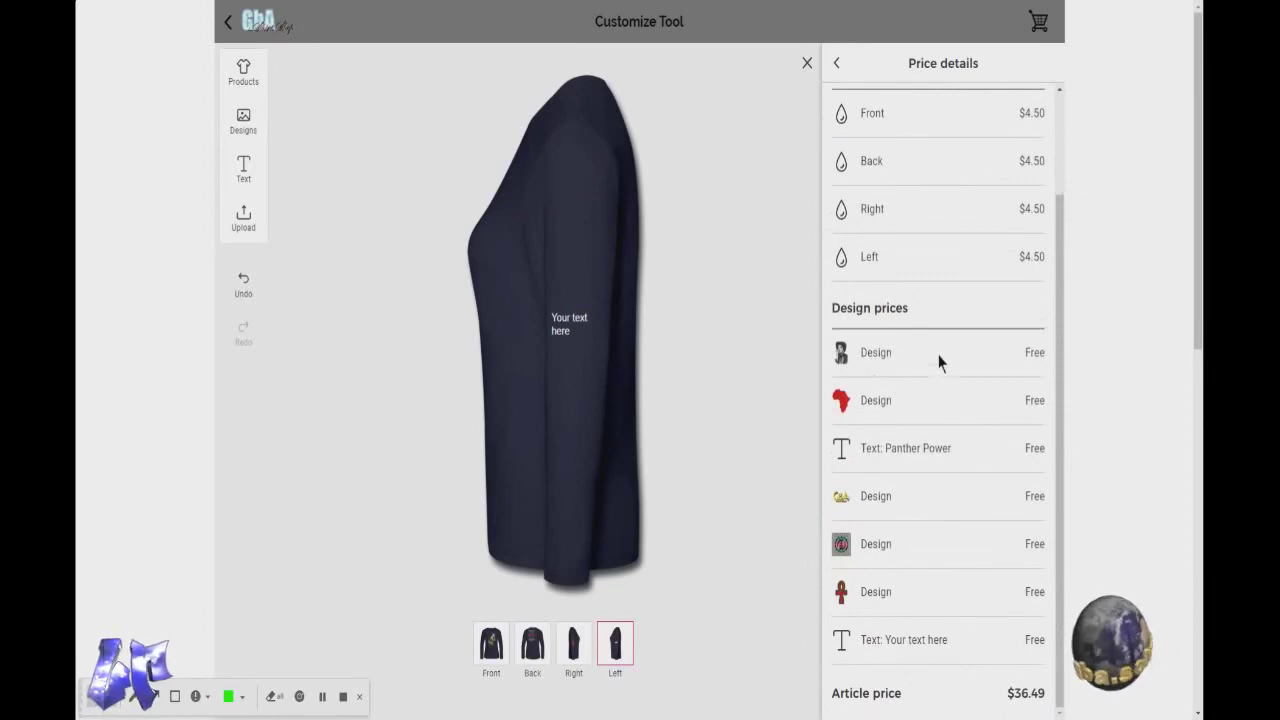
scroll(940, 360, up, 2)
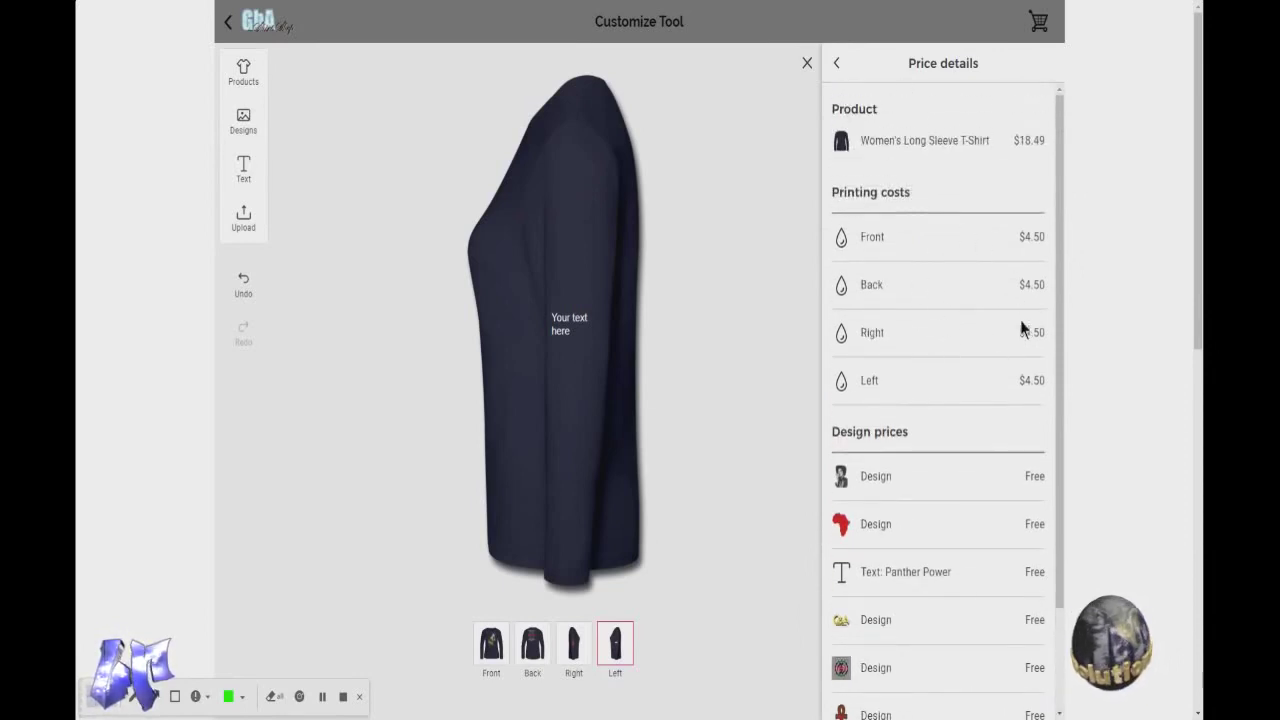
click(837, 64)
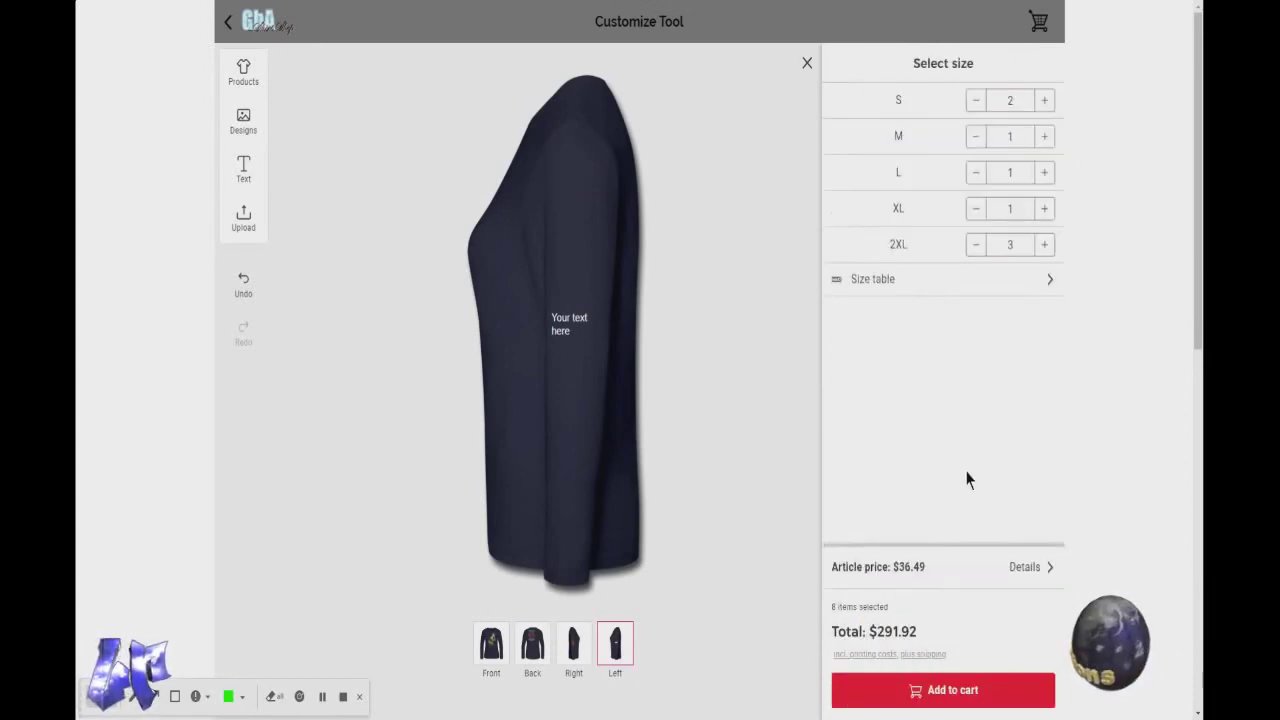
- Add the 8 customized navy long-sleeve shirts, totalling $291.92, to the cart
click(959, 700)
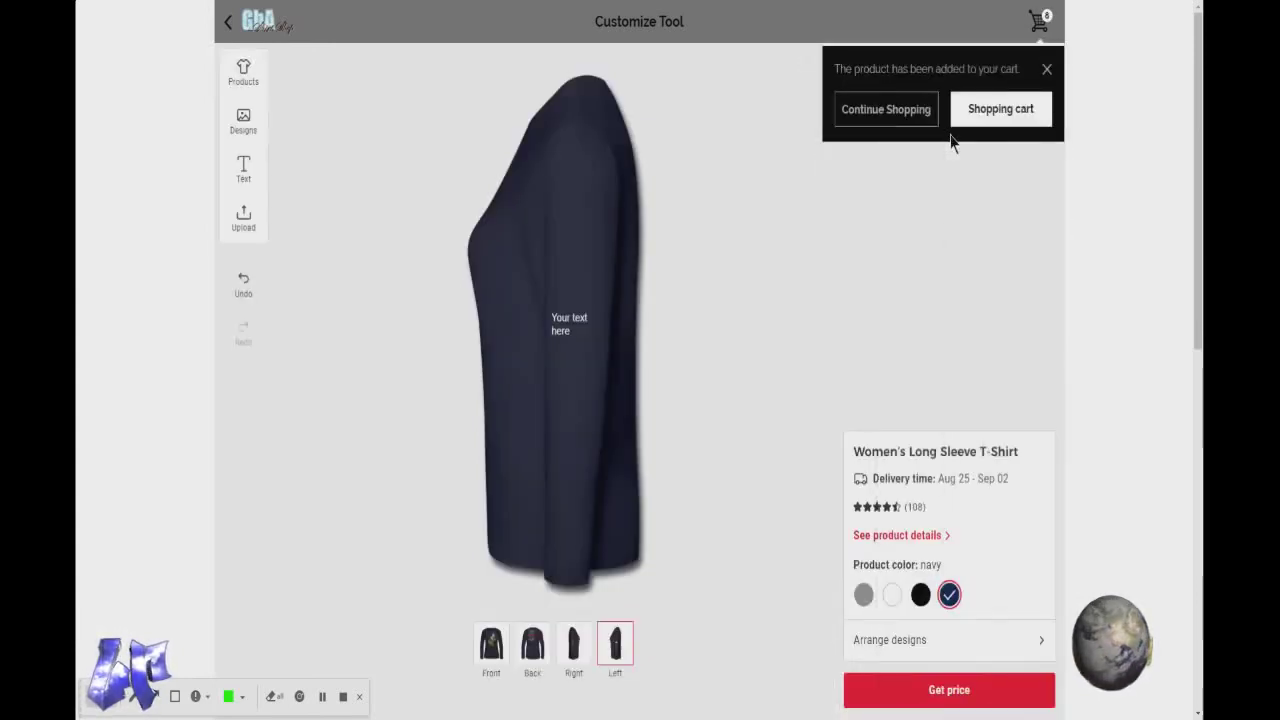
- Open the shopping cart and review the navy shirts in sizes S–2XL totalling $291.92
click(1015, 118)
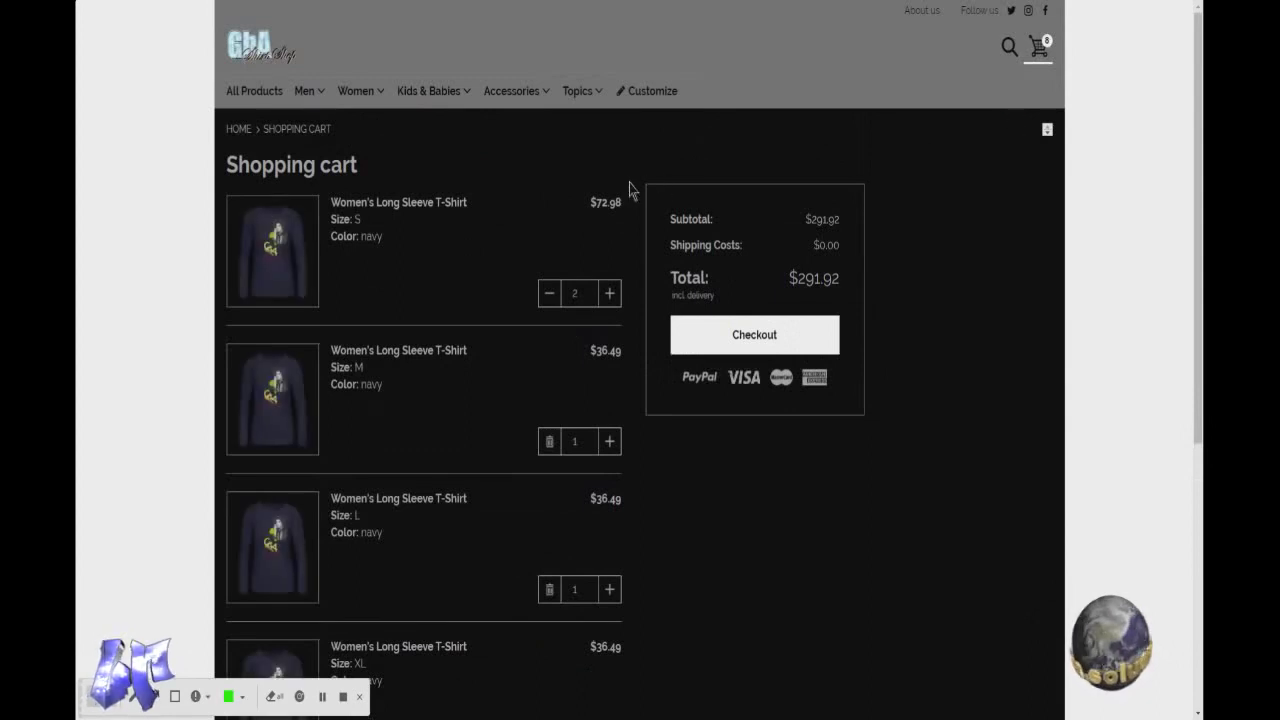
scroll(371, 446, down, 3)
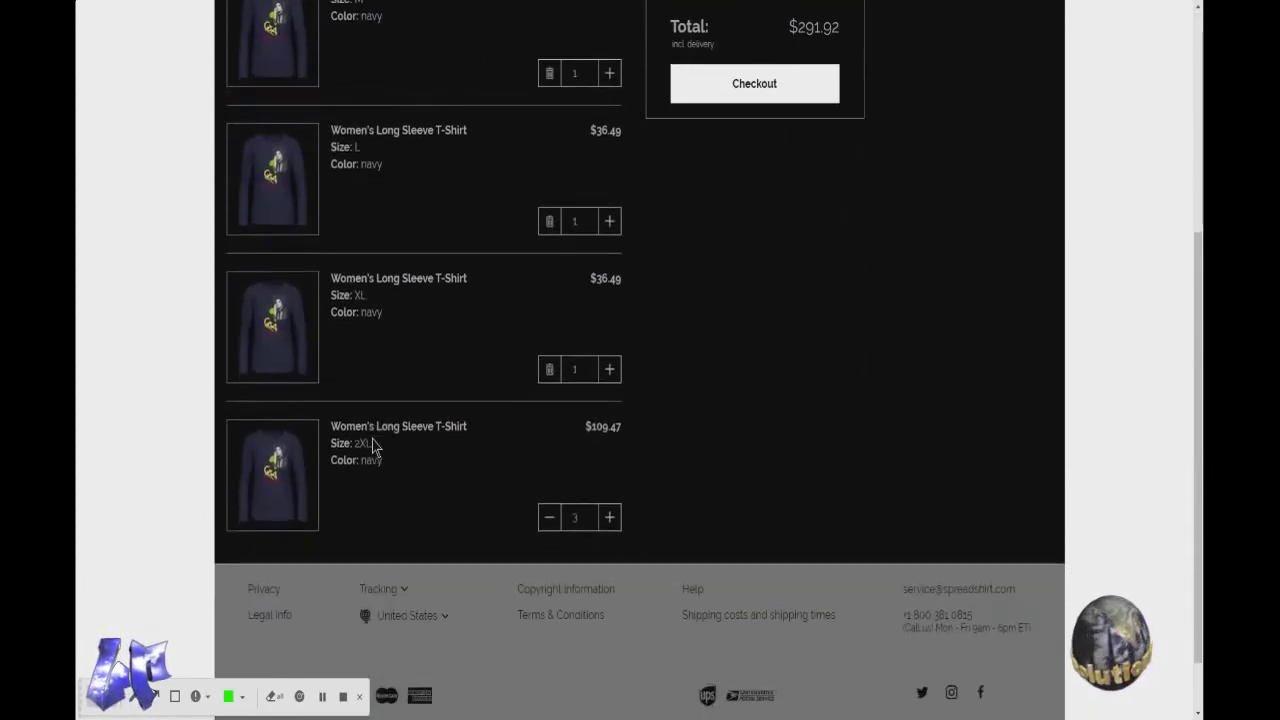
scroll(375, 446, up, 3)
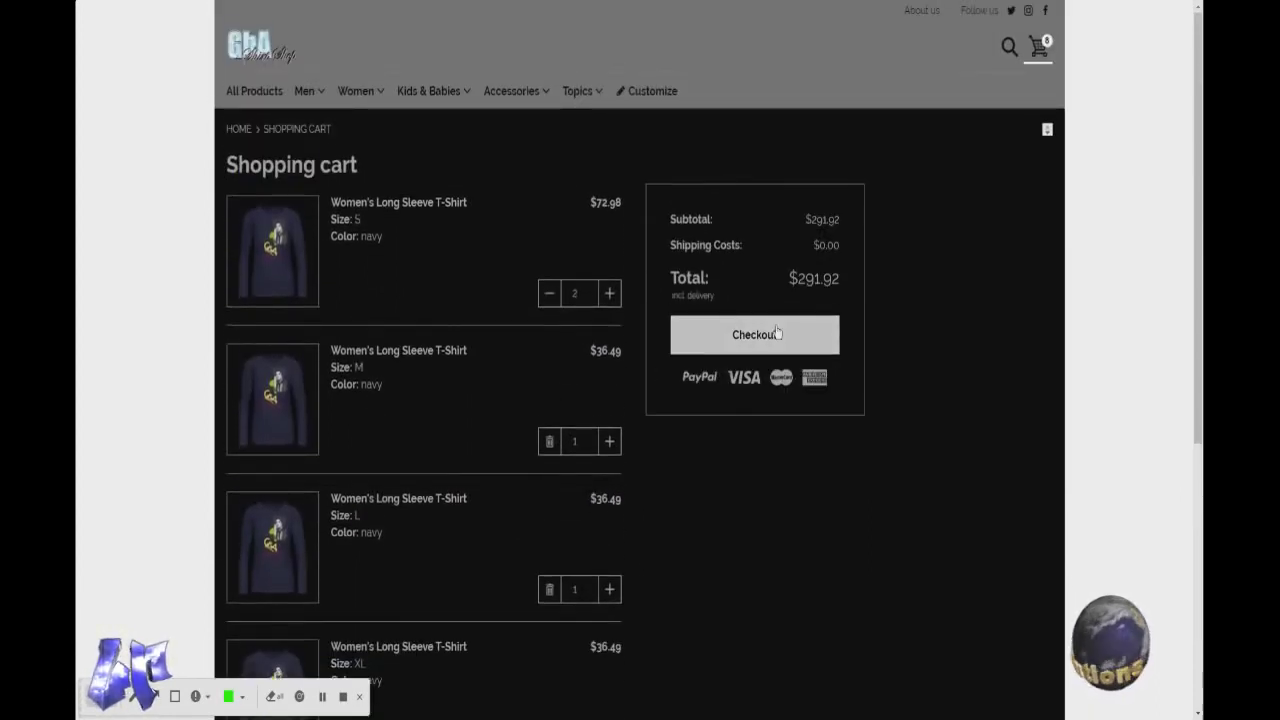